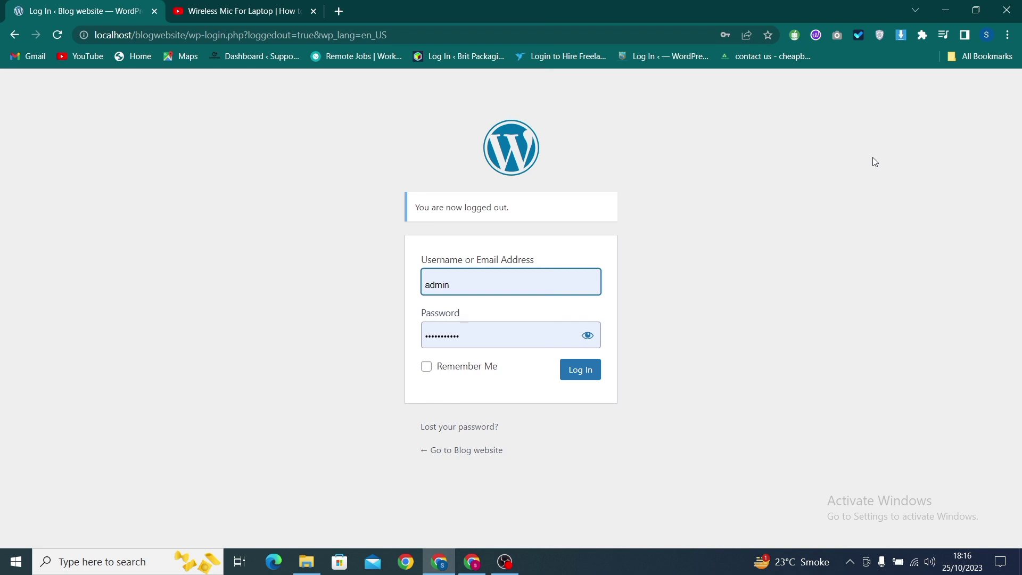
Log in to the WordPress dashboard with the prefilled credentials and close the YouTube tab
left_click(575, 371)
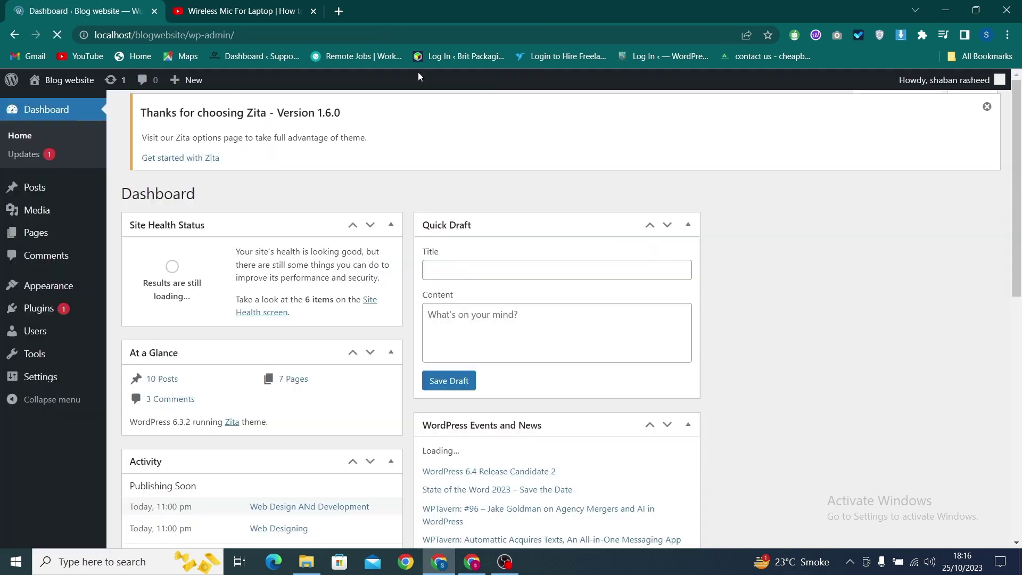
left_click(314, 12)
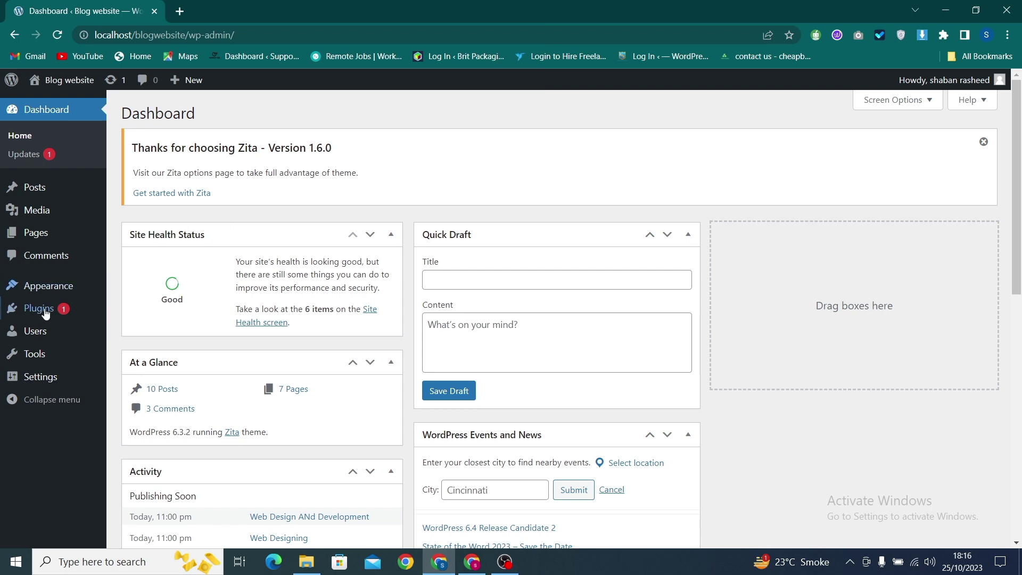
Search the plugins available to add for "responsive meta slider"
mouse_move(44, 311)
left_click(147, 329)
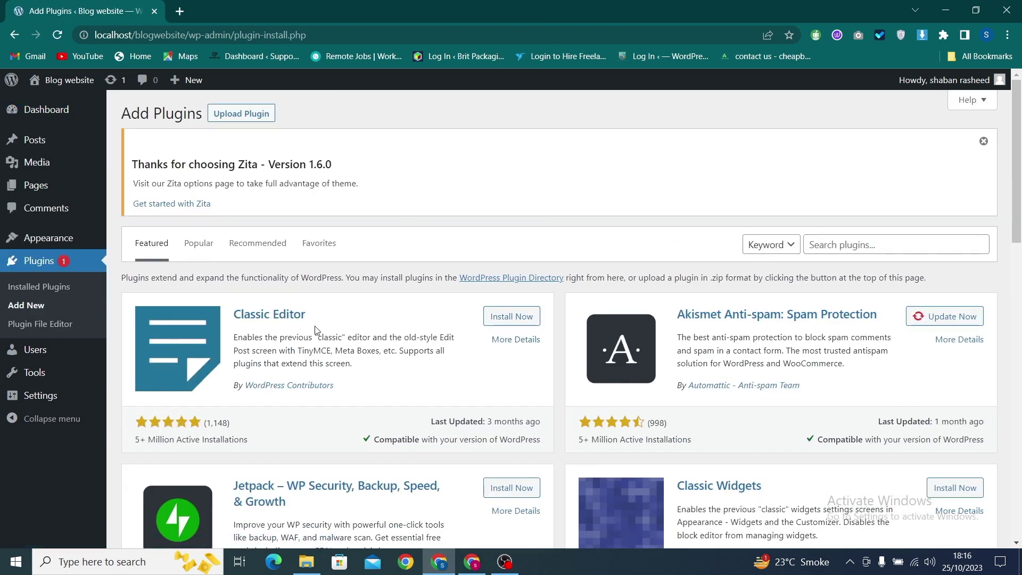
left_click(820, 244)
type("re")
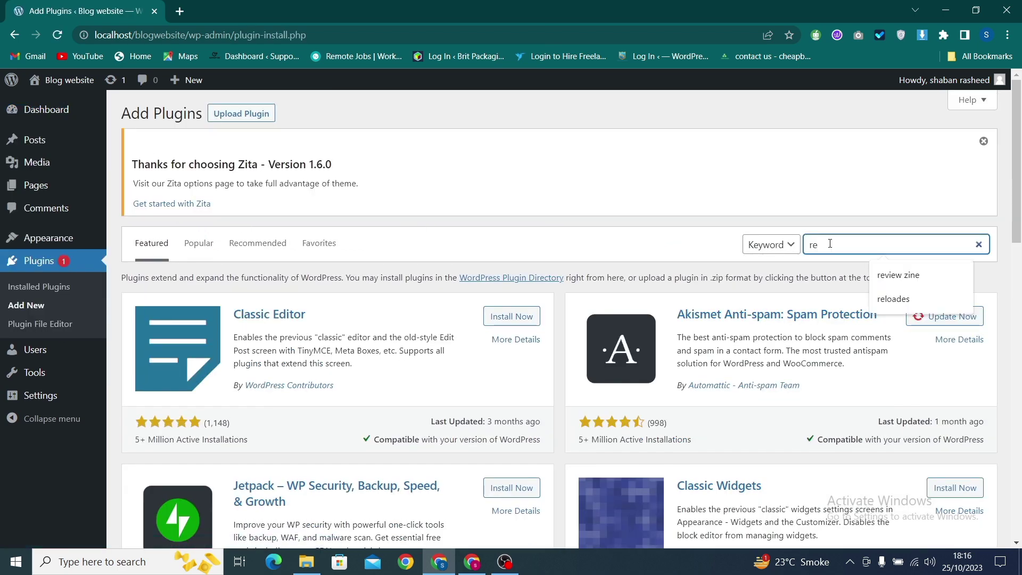
type("sponsi")
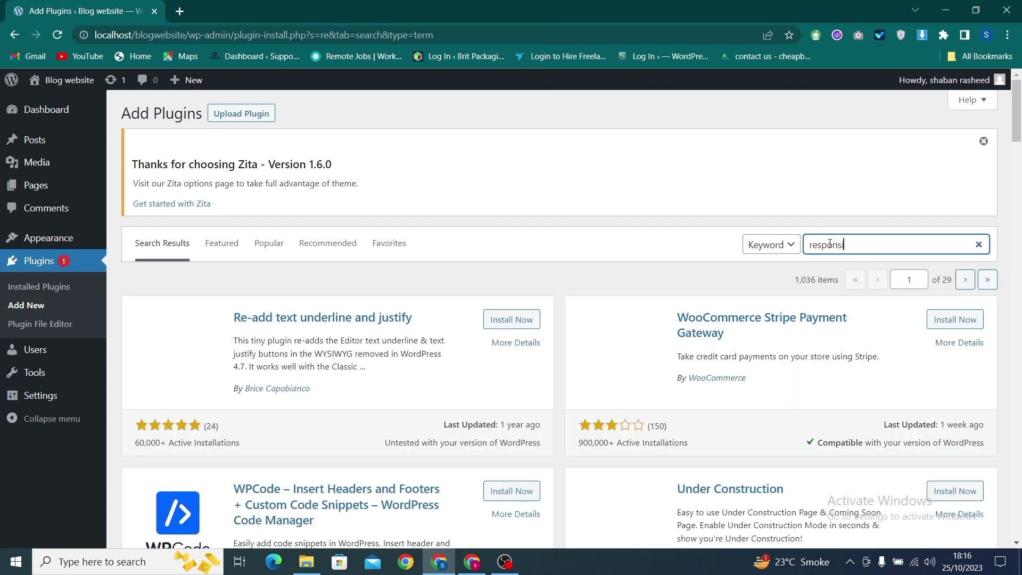
type("ve me")
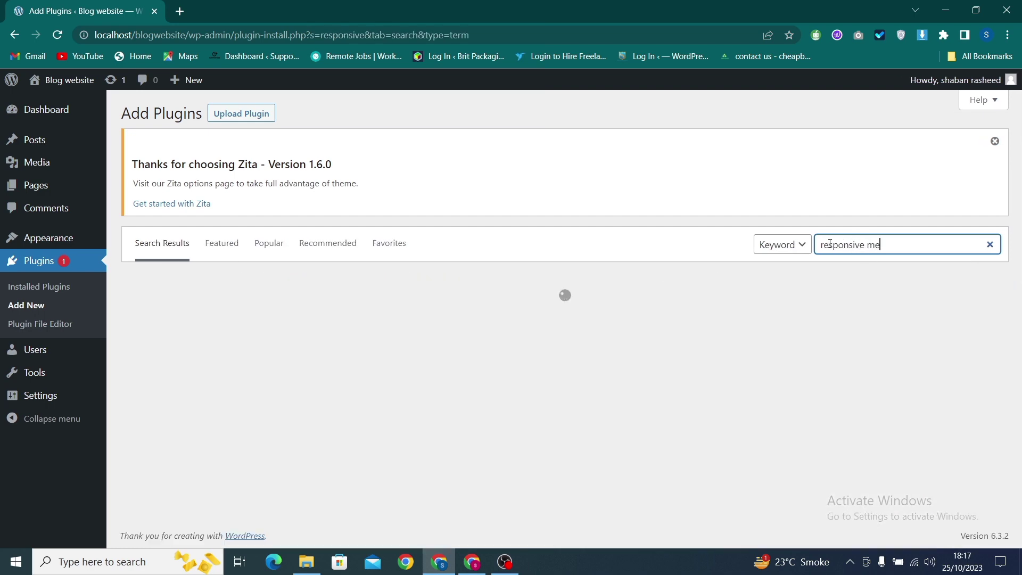
type("ta slider")
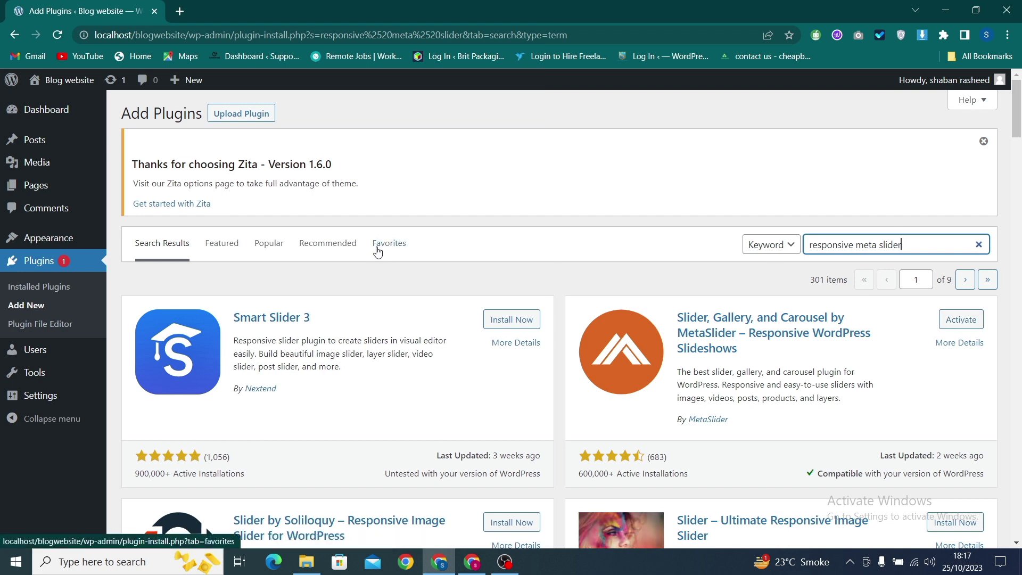
Activate the MetaSlider plugin from the list of installed plugins
left_click(60, 288)
left_click(60, 288)
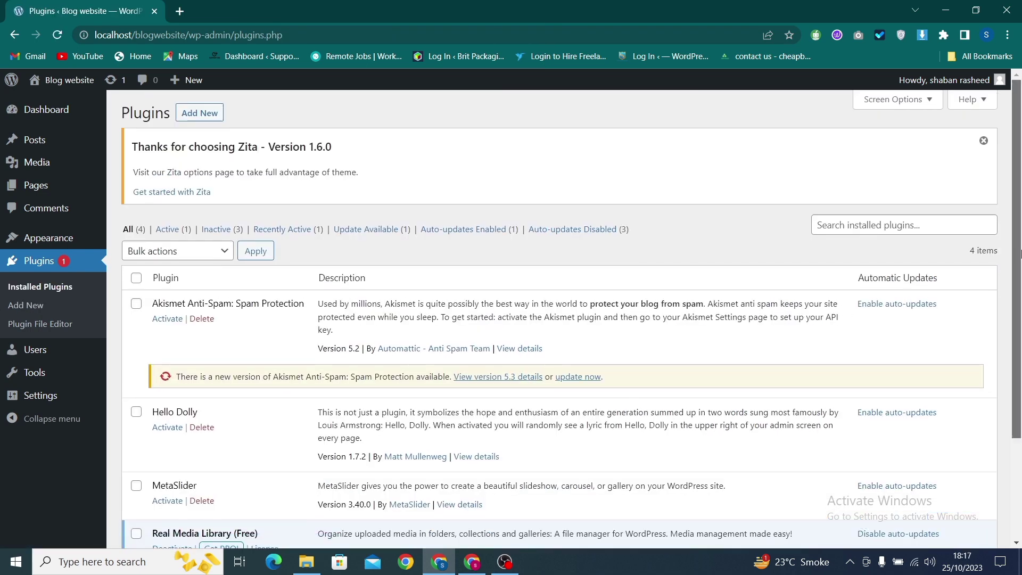
scroll(480, 466, "down", 3)
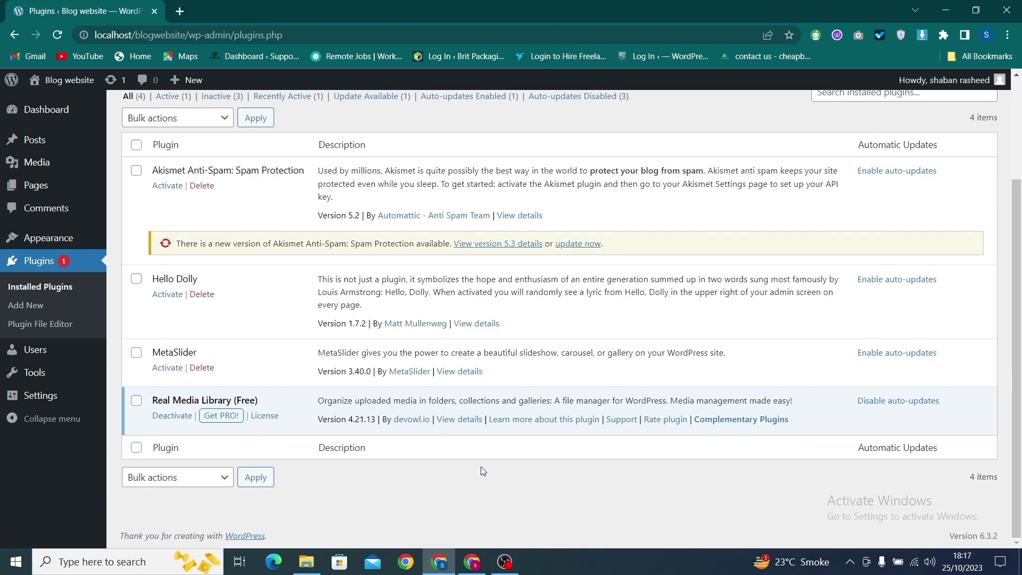
left_click(167, 367)
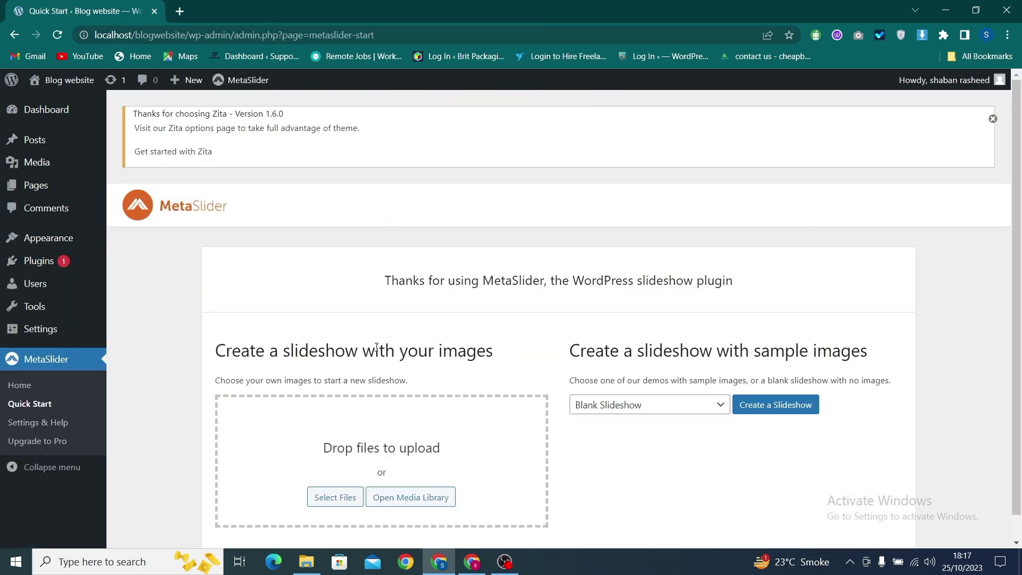
Create a new blank slideshow in MetaSlider
scroll(786, 343, "down", 1)
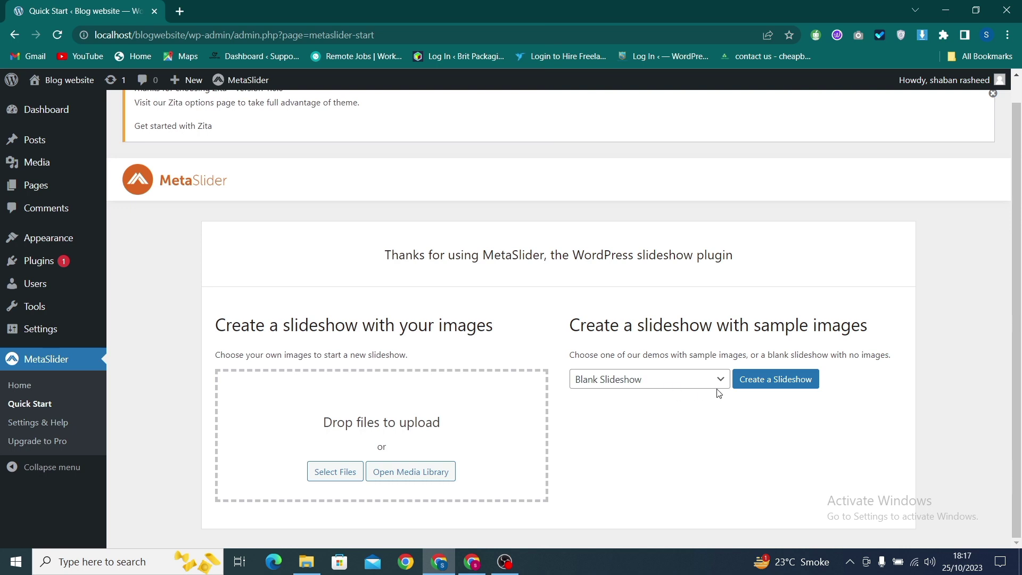
left_click(766, 389)
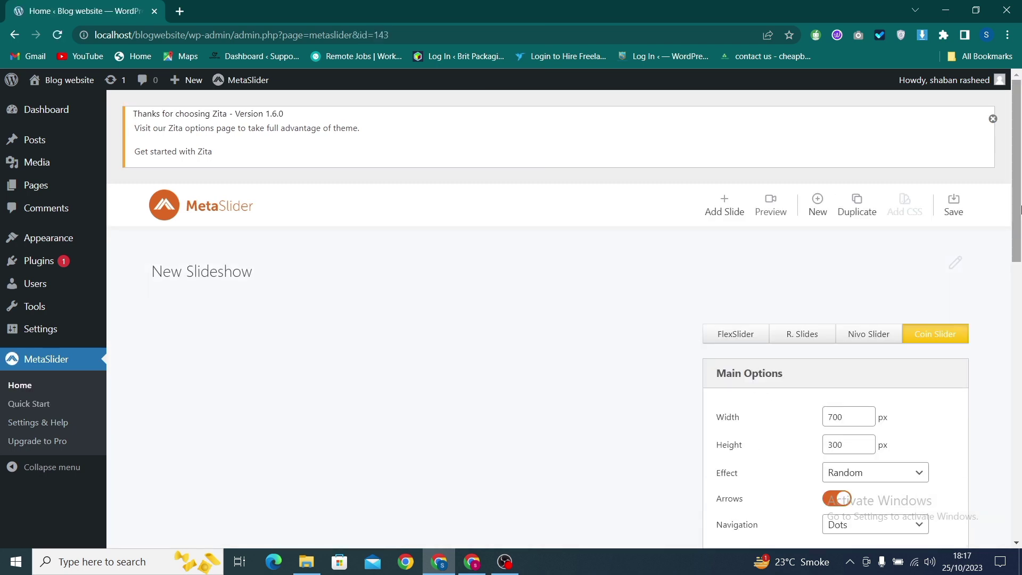
scroll(1020, 209, "down", 1)
scroll(1021, 209, "up", 1)
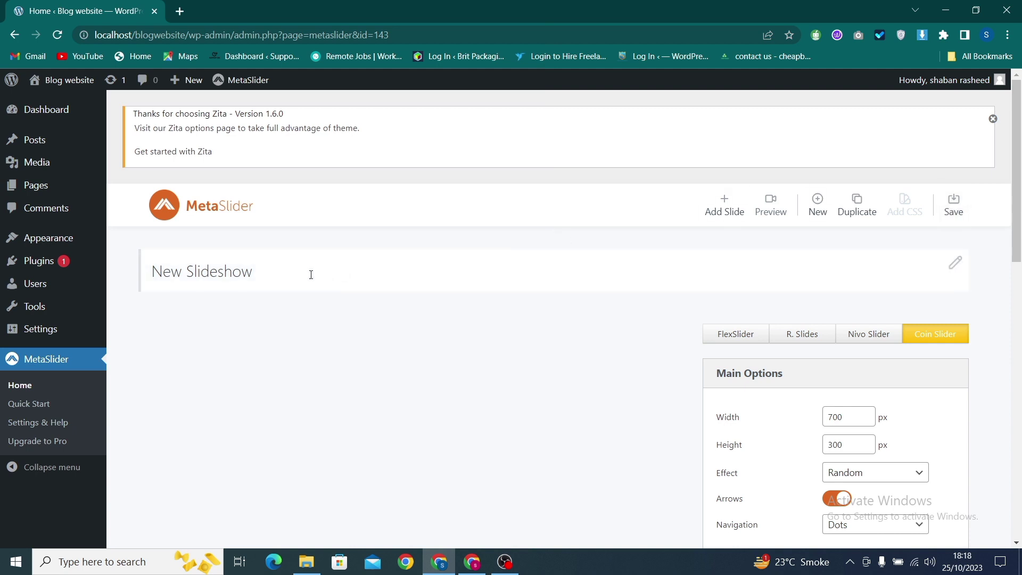
Rename the slideshow as "Home Slider" and set its slider type to FlexSlider
key("ctrl+a")
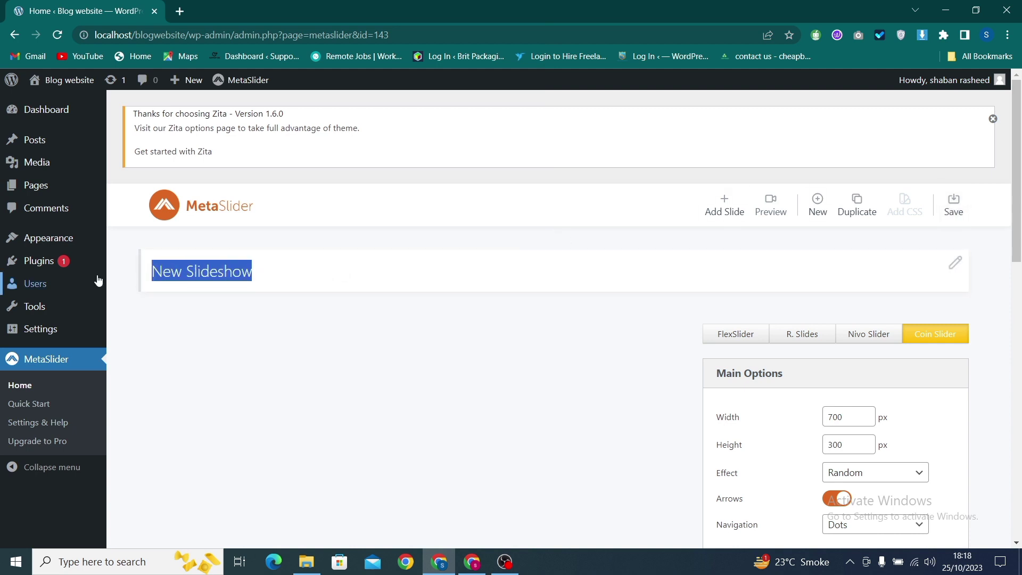
mouse_move(97, 280)
type("Home")
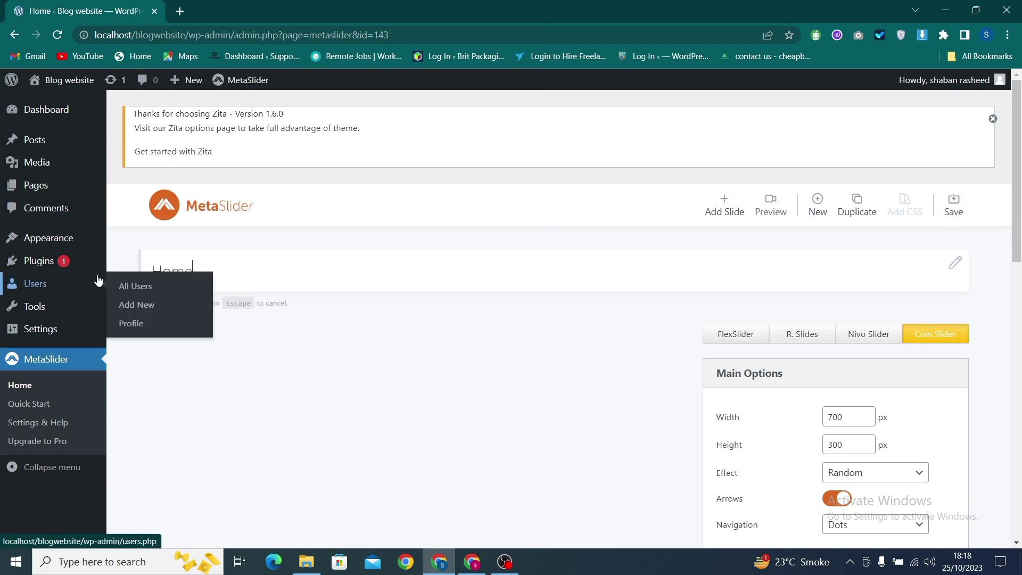
type(" Slider")
scroll(958, 307, "down", 1)
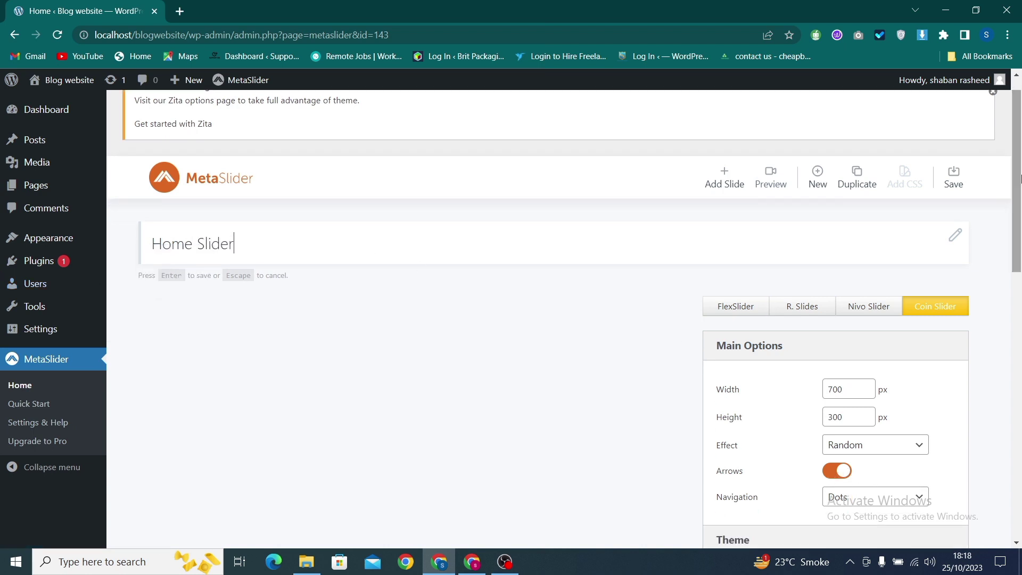
left_click(726, 312)
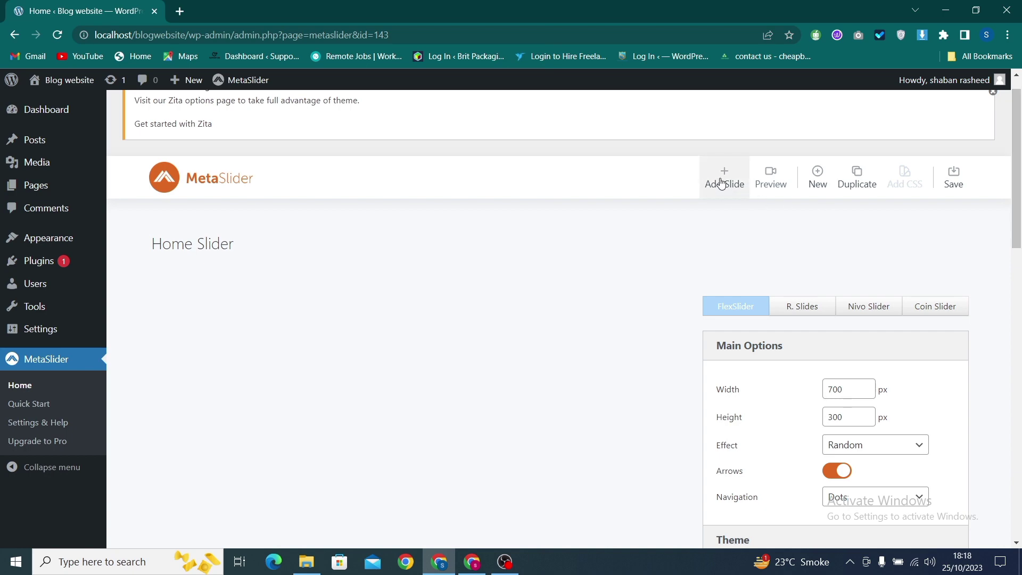
Add four media library images to the slideshow: the green valley houses, the mountain meadow, the forest stream and the moonlit lake
left_click(722, 182)
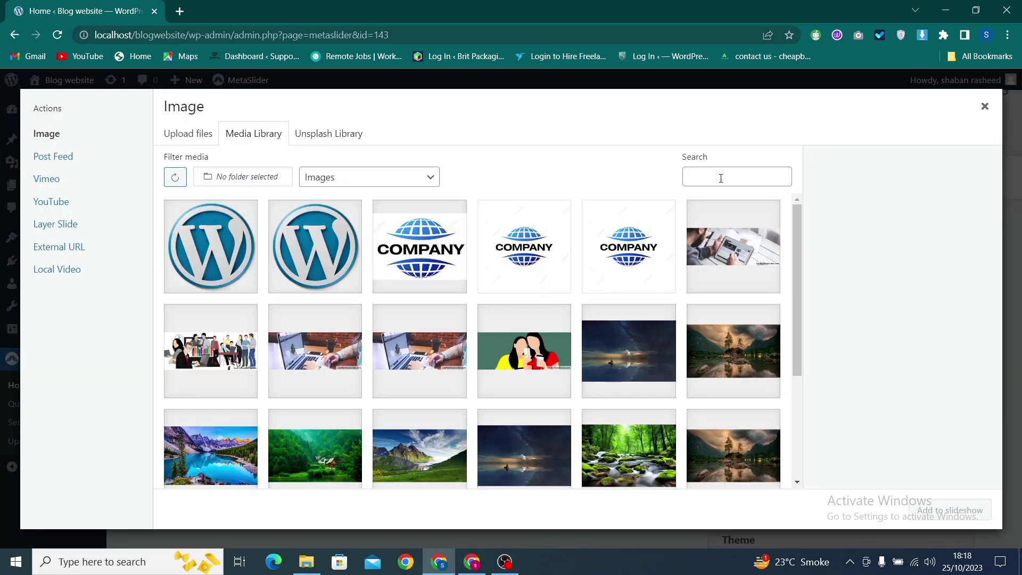
left_click_drag(796, 266, 804, 326)
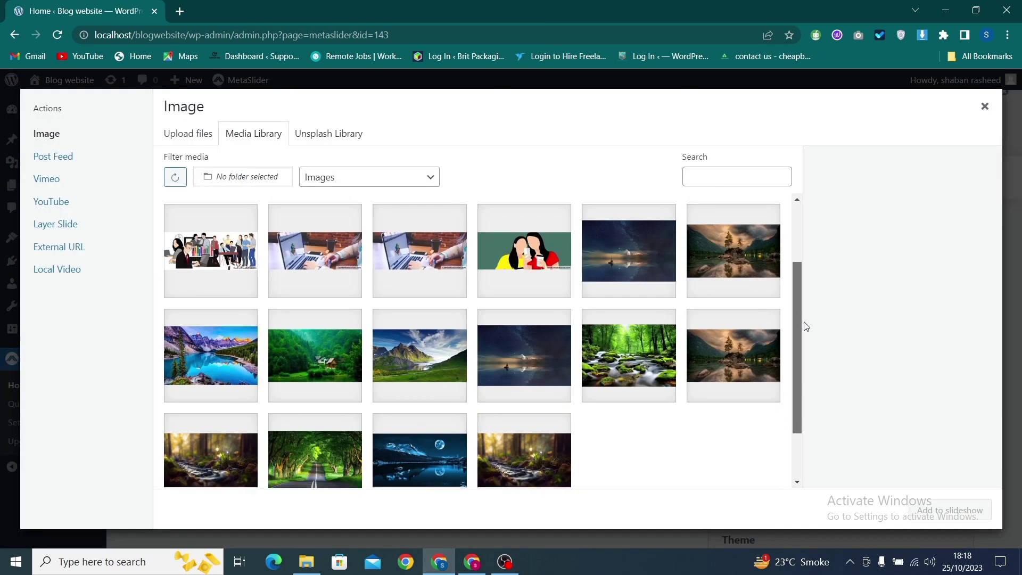
left_click(291, 360)
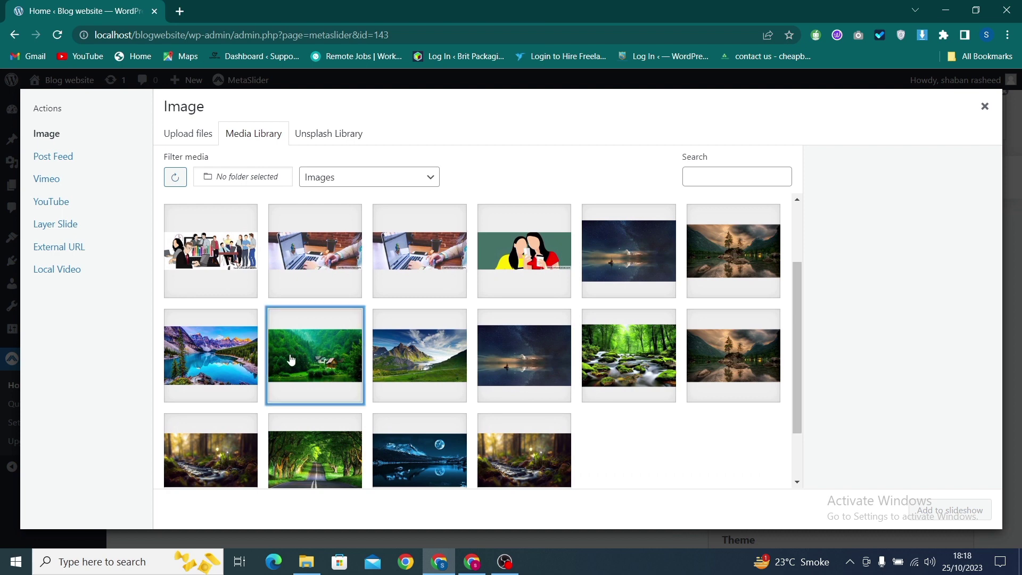
left_click(422, 340)
left_click(645, 361)
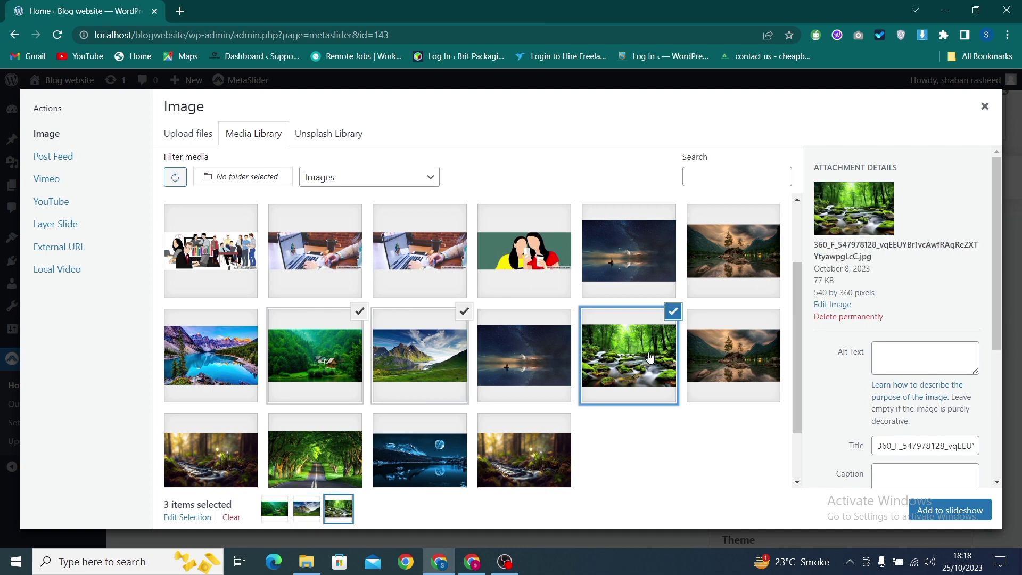
left_click(412, 461)
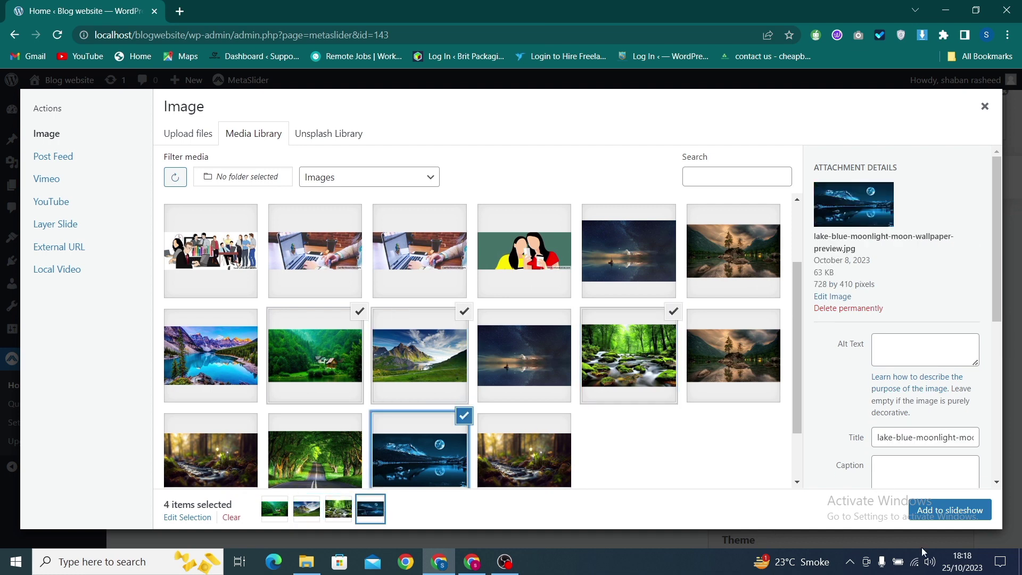
left_click(944, 509)
Switch the first slide's caption to manual entry and enter "Natural view"
scroll(953, 515, "down", 3)
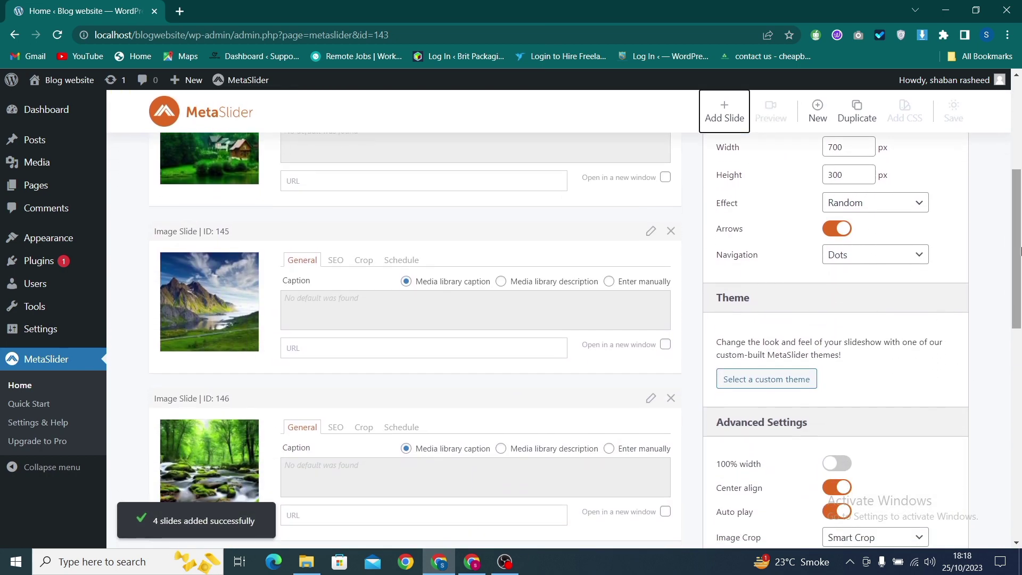
scroll(1020, 186, "up", 5)
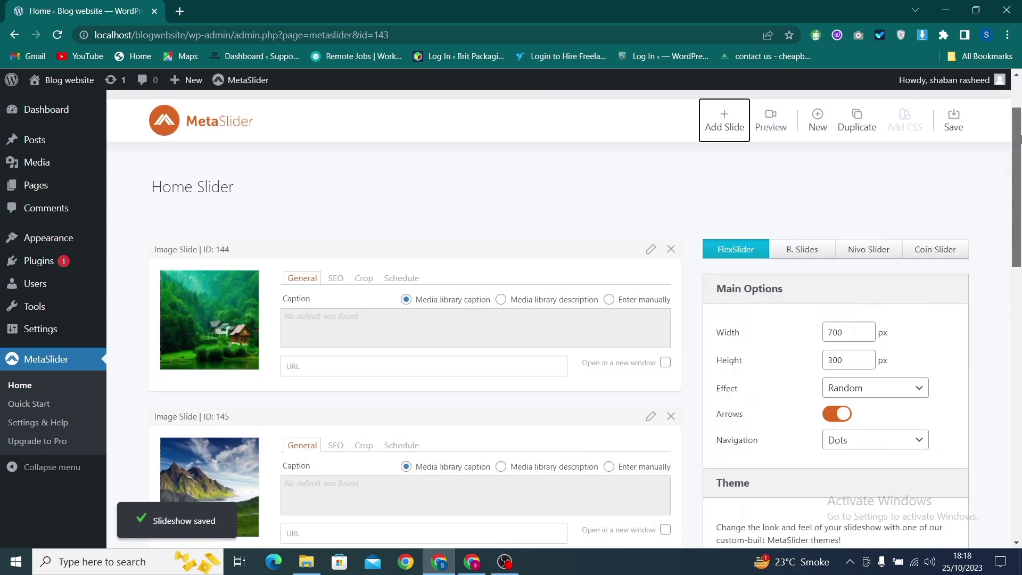
left_click_drag(1020, 140, 1021, 168)
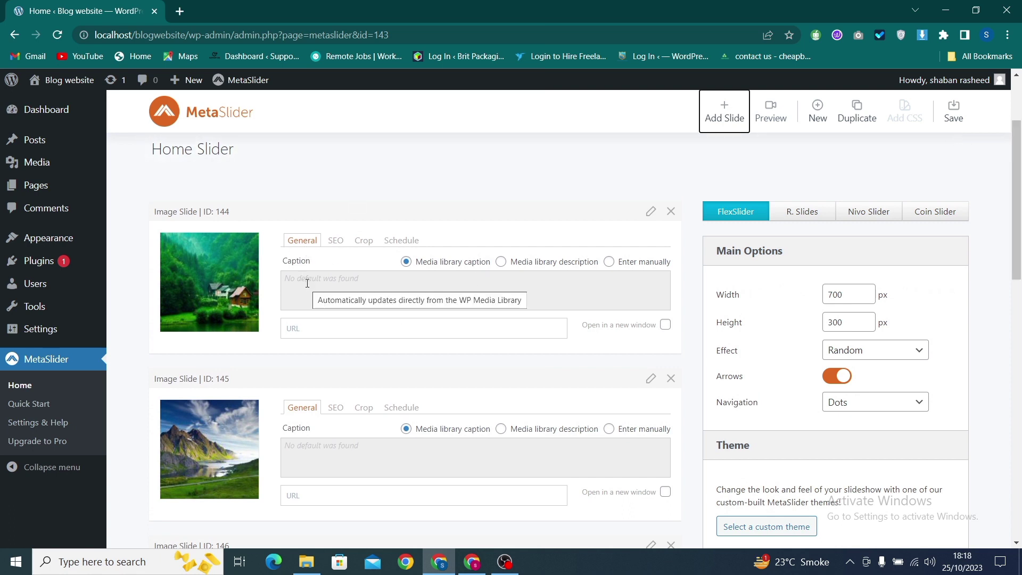
left_click(312, 329)
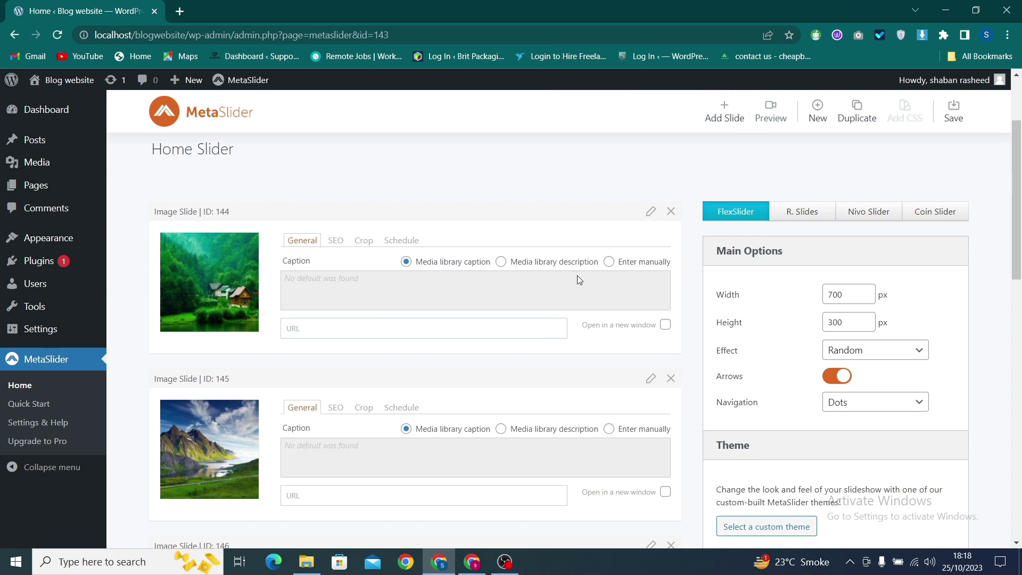
left_click(609, 261)
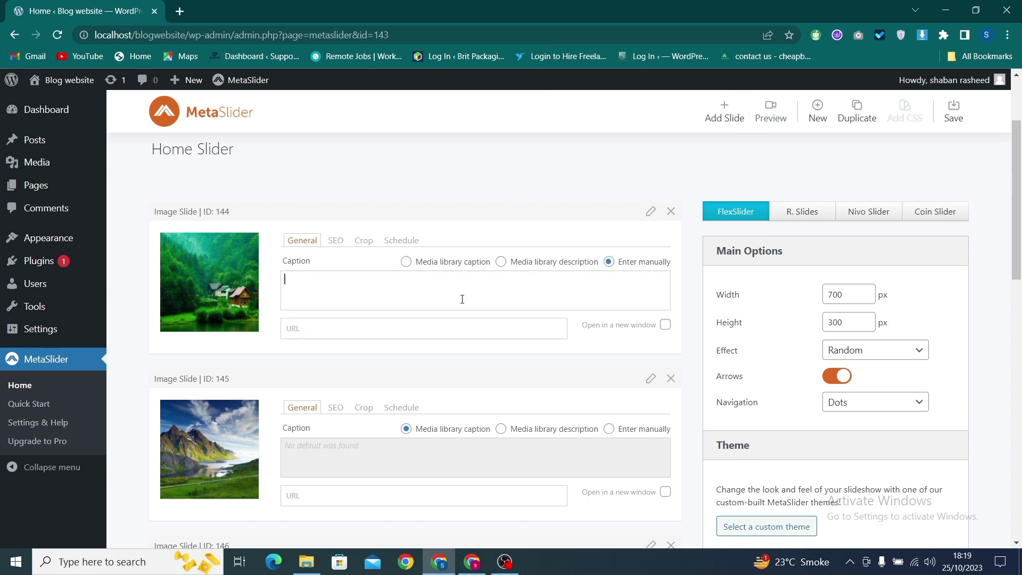
left_click(361, 294)
type("Nauta")
key("BackSpace")
key("BackSpace")
type("tural view")
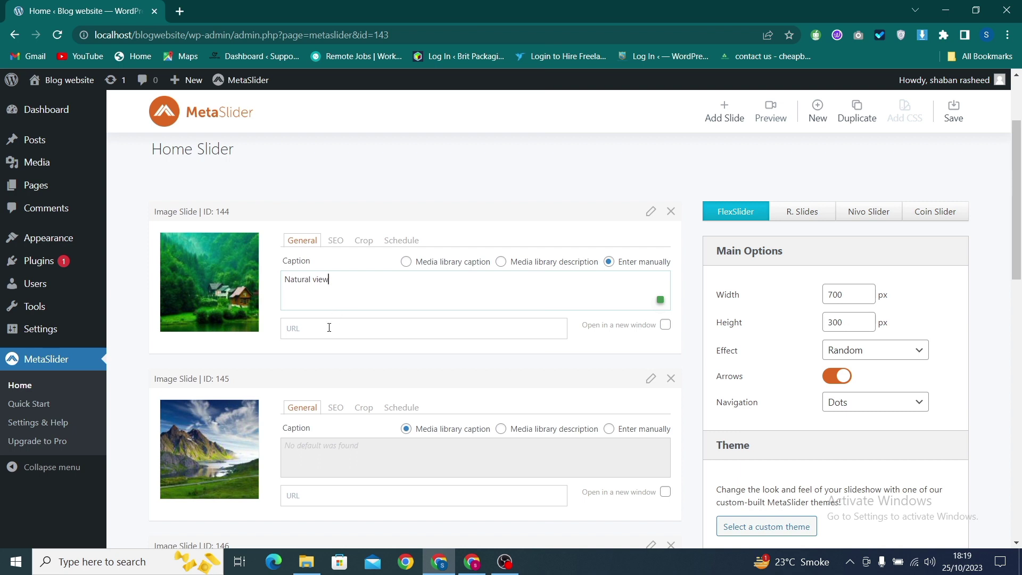
In the first slide's SEO settings, stop using the image's own alt text and enter "Beauty Scene" as alt text, keeping the image title
left_click(336, 242)
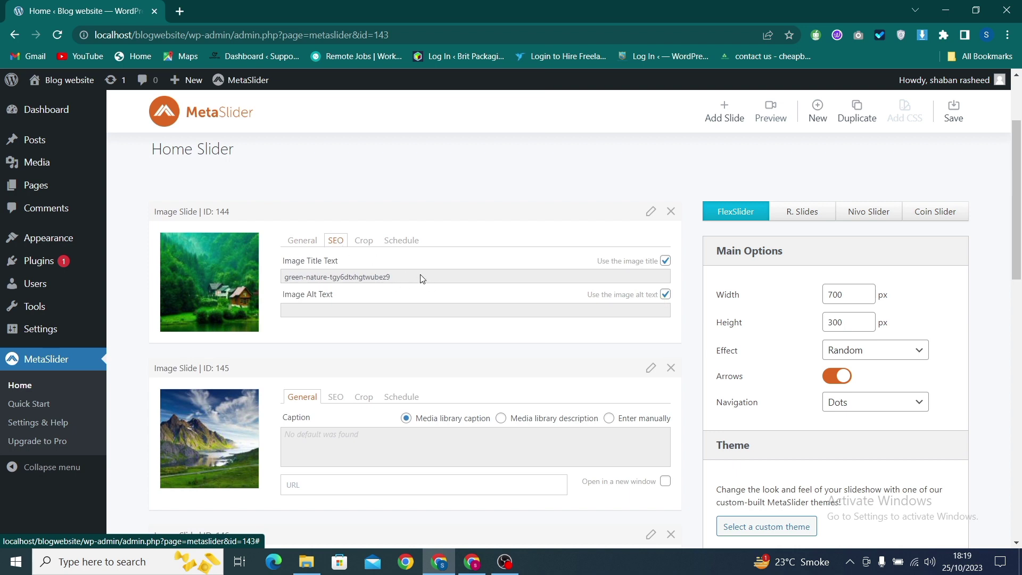
left_click(665, 261)
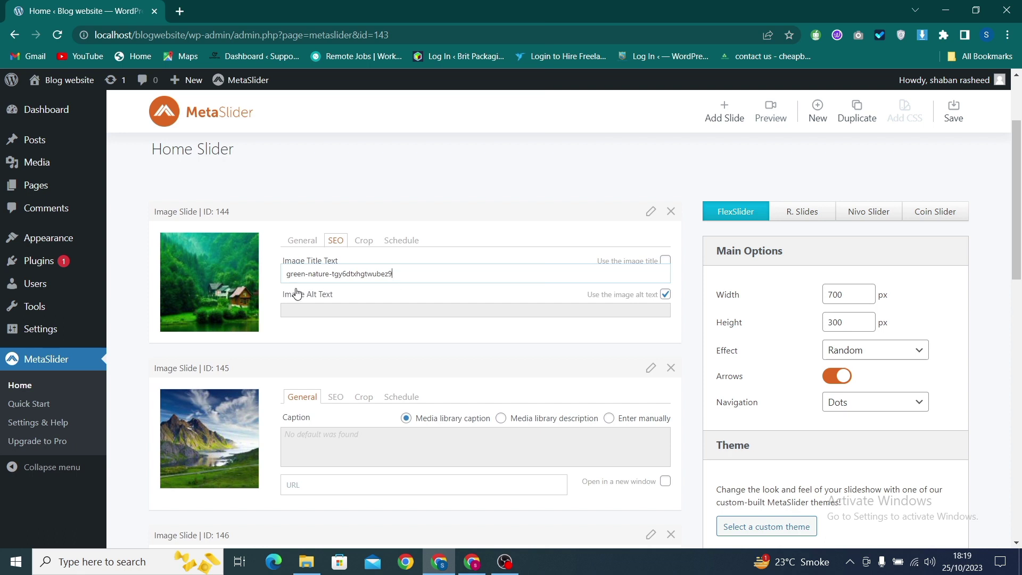
left_click(665, 261)
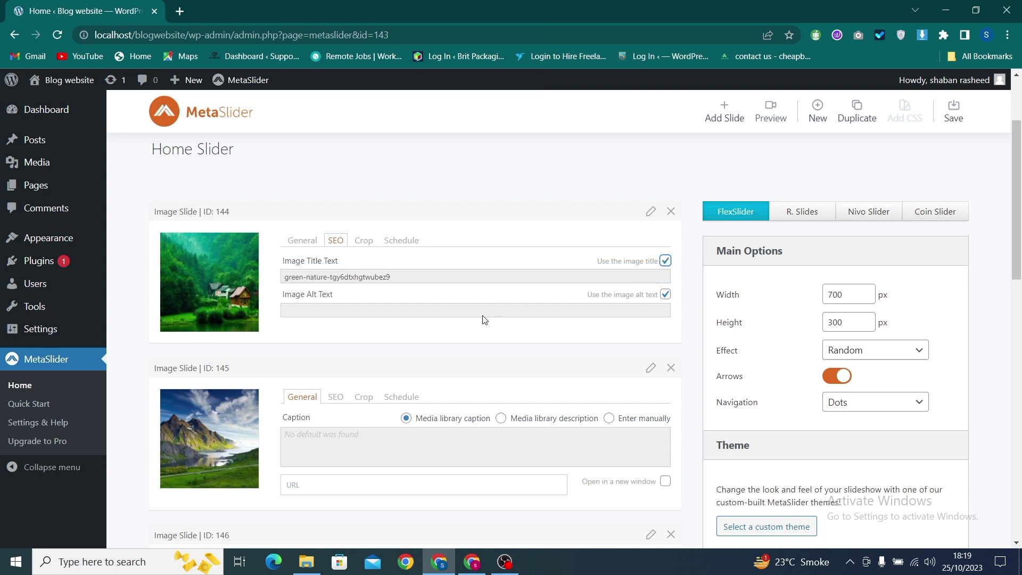
left_click(665, 295)
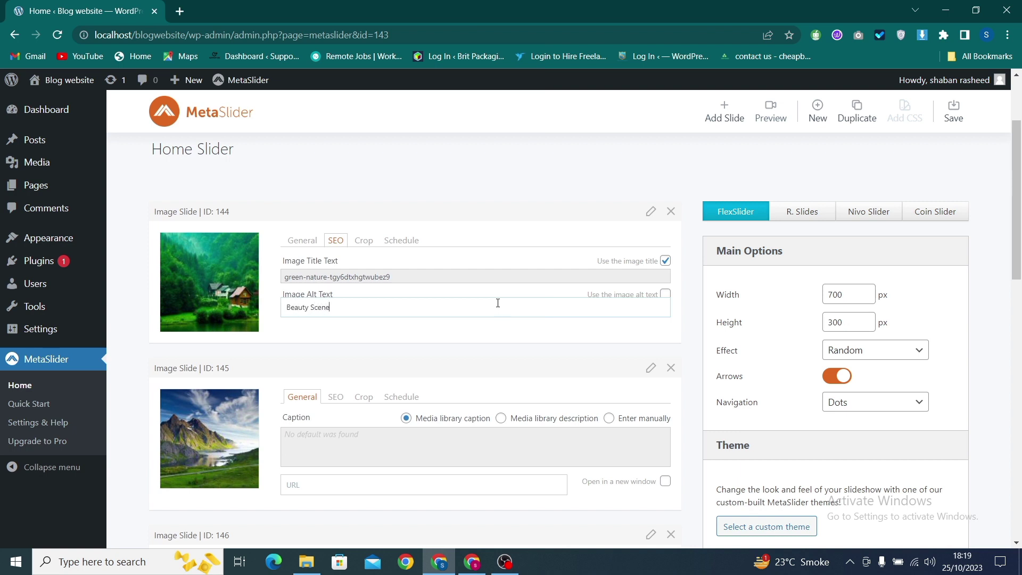
left_click(664, 296)
left_click(665, 296)
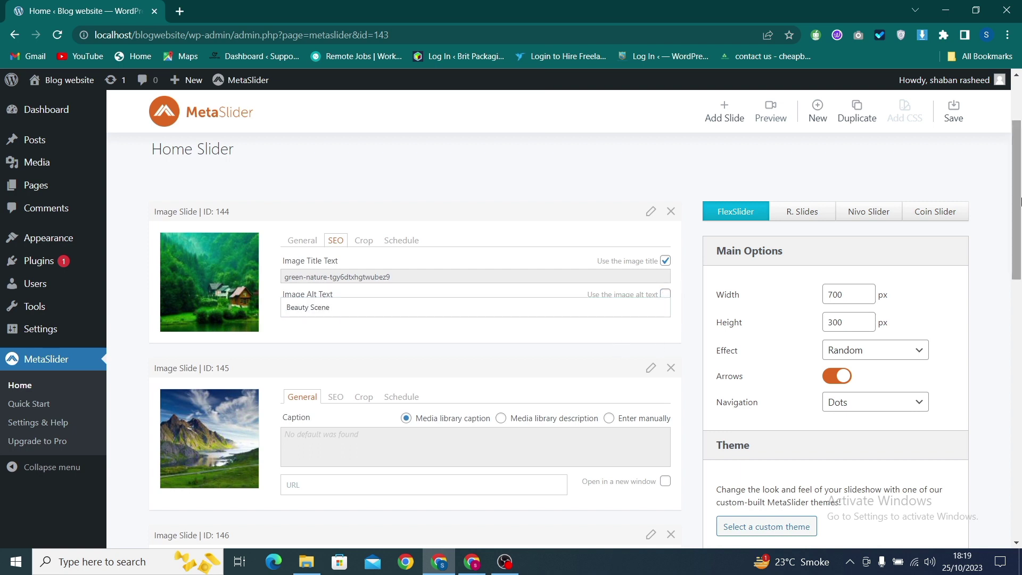
Examine the crop position and schedule settings of the first slide
scroll(643, 347, "down", 1)
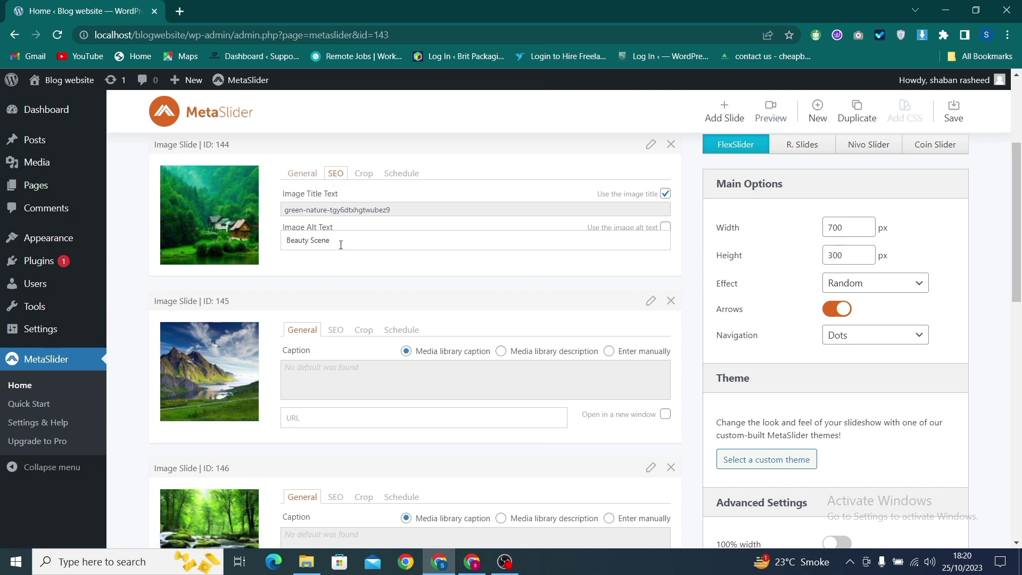
left_click(362, 176)
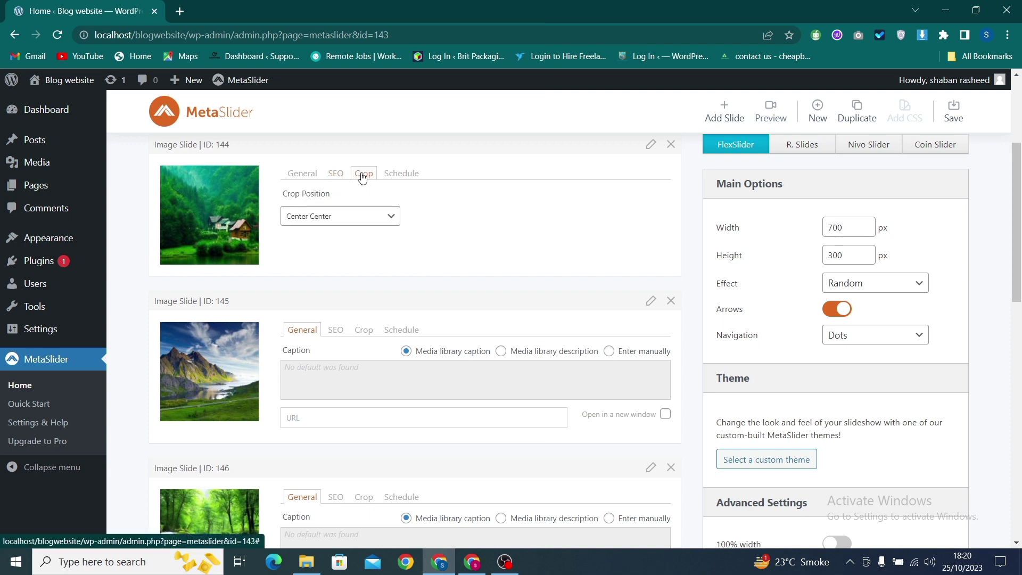
left_click(410, 179)
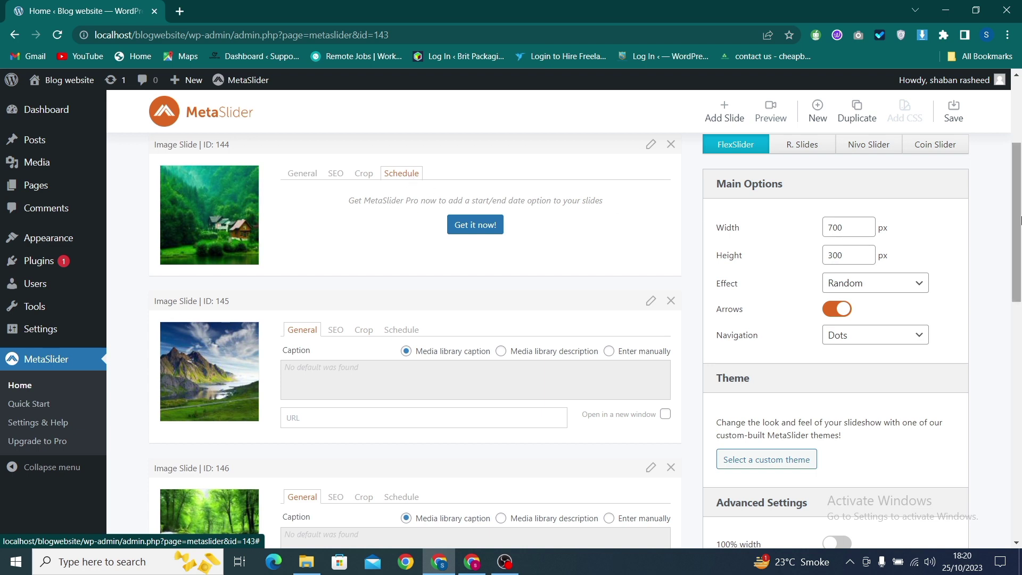
Look over the slideshow's main options and check which navigation styles are available, keeping the current one
left_click_drag(1019, 229, 1020, 205)
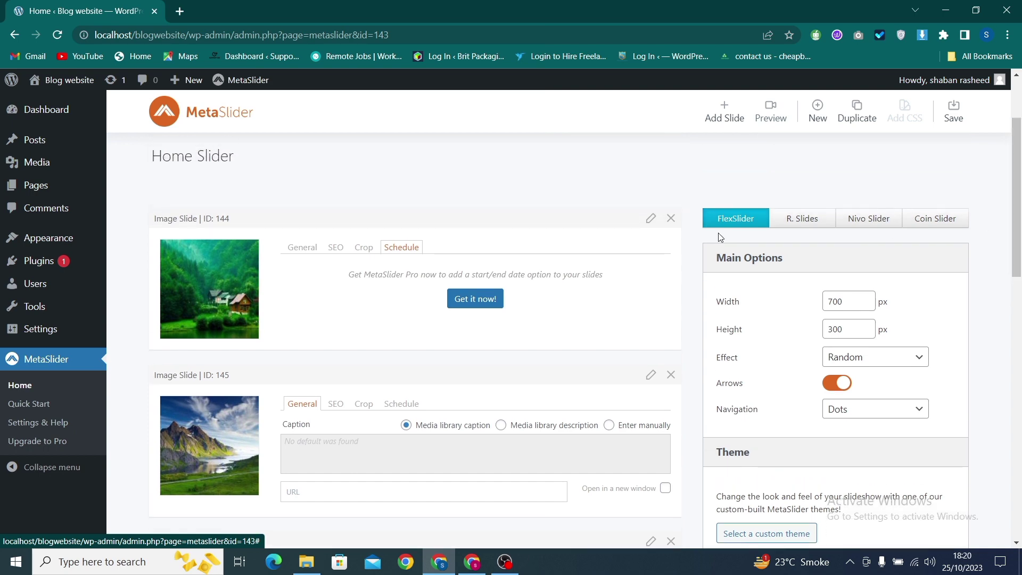
scroll(1016, 240, "down", 2)
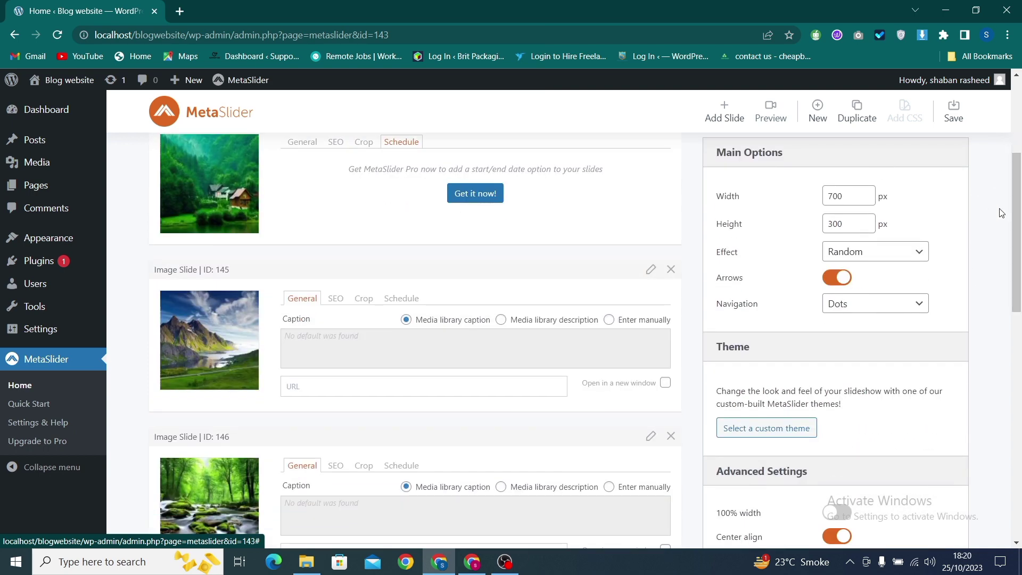
scroll(942, 278, "down", 1)
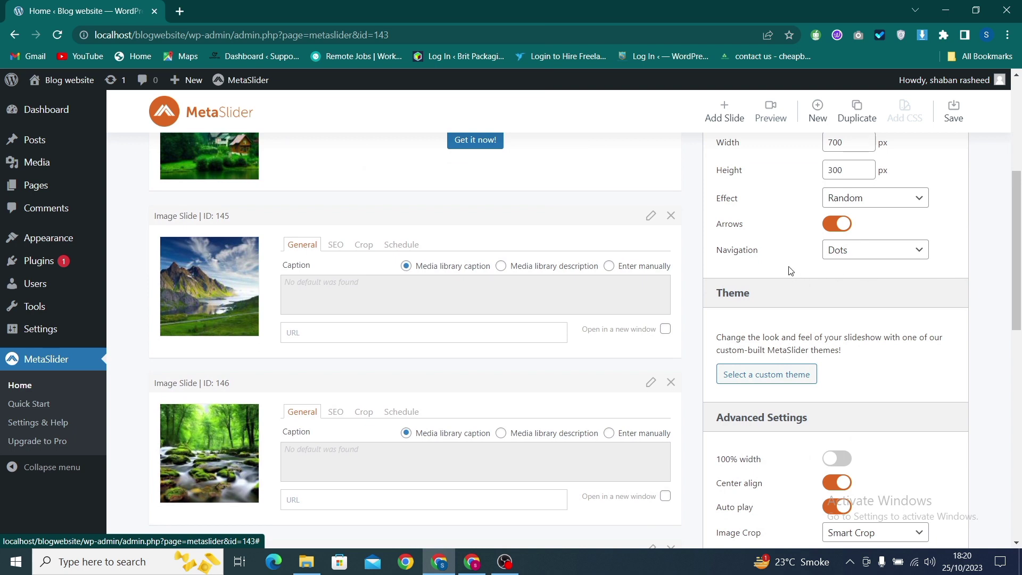
double_click(788, 251)
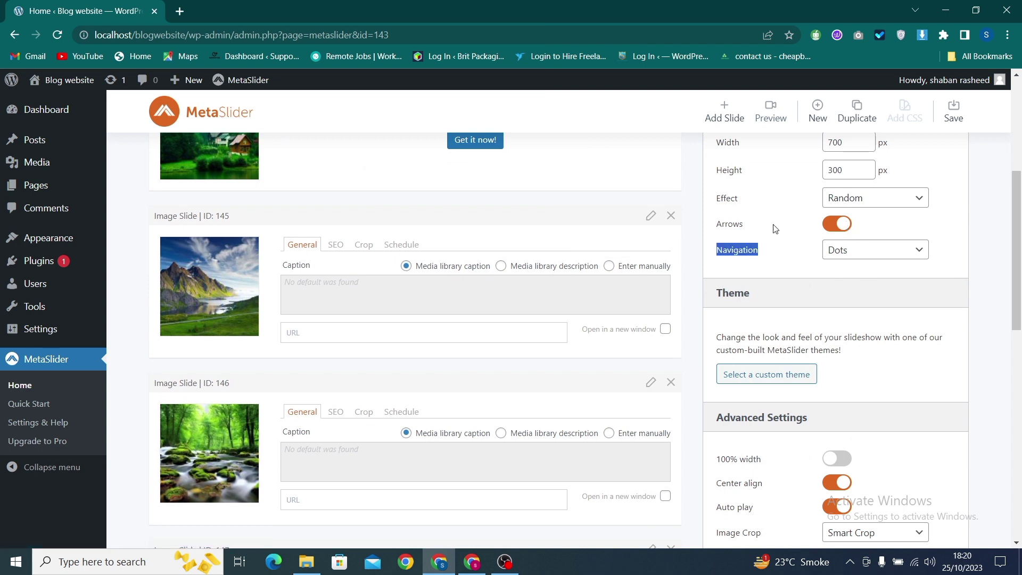
left_click(757, 224)
left_click(851, 258)
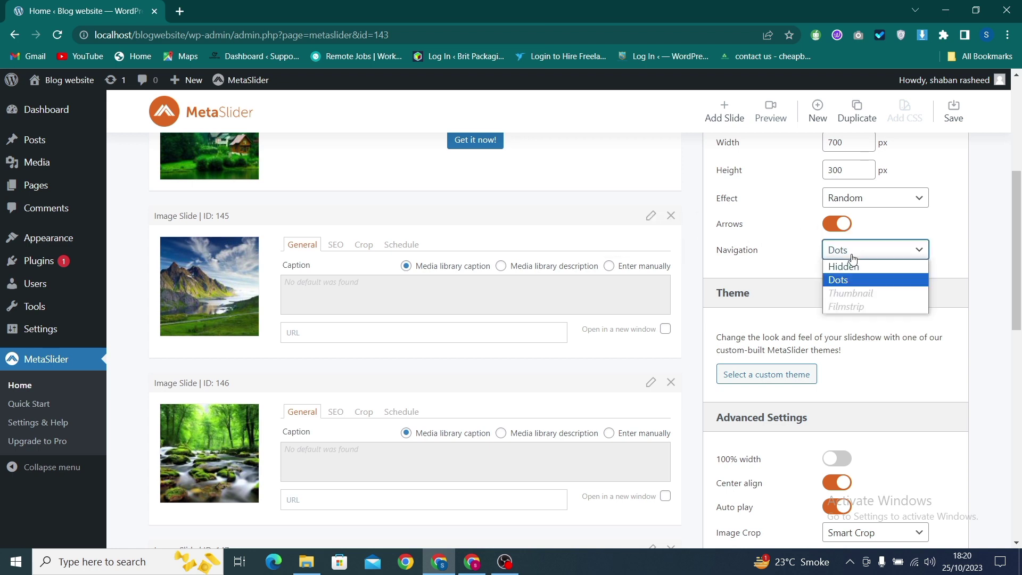
left_click(803, 262)
Save the slideshow and copy Home Slider's shortcode from the slideshow list
left_click_drag(1018, 258, 1018, 160)
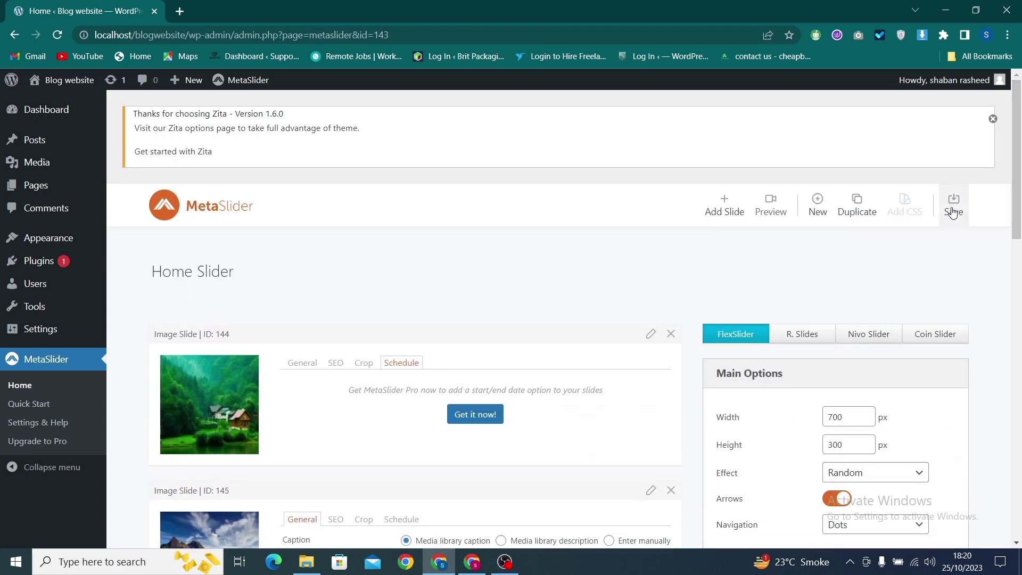
left_click(953, 210)
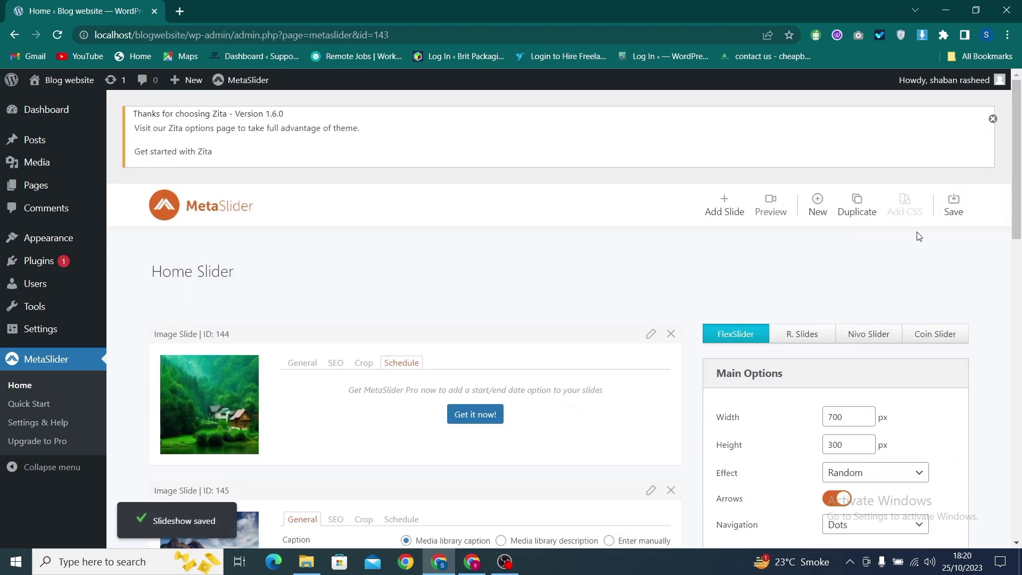
left_click(25, 392)
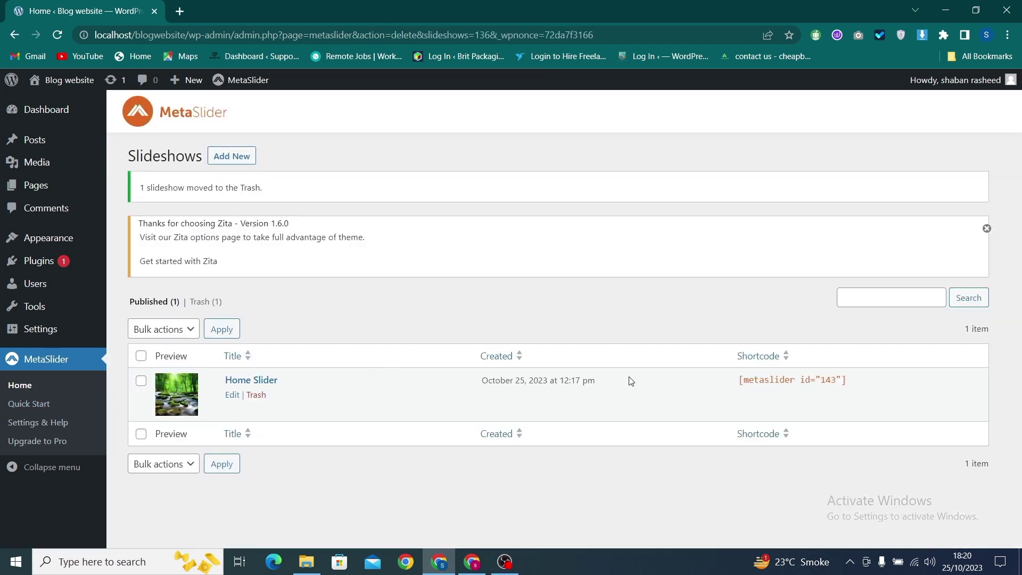
left_click_drag(848, 381, 732, 386)
key("ctrl+c")
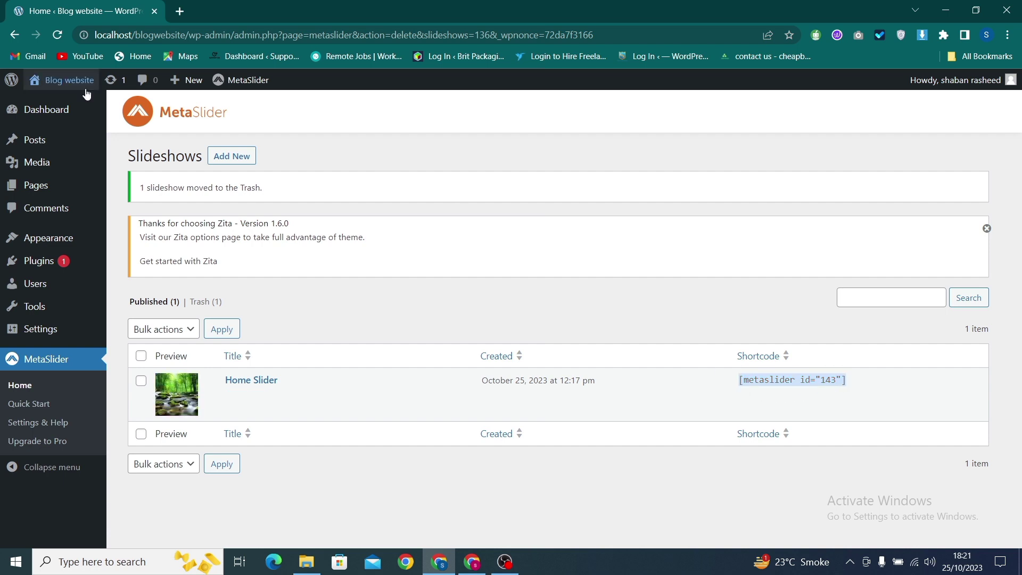
Add the shortcode [metaslider id="143"] below the three images on the About us page and update the page
mouse_move(50, 151)
mouse_move(58, 191)
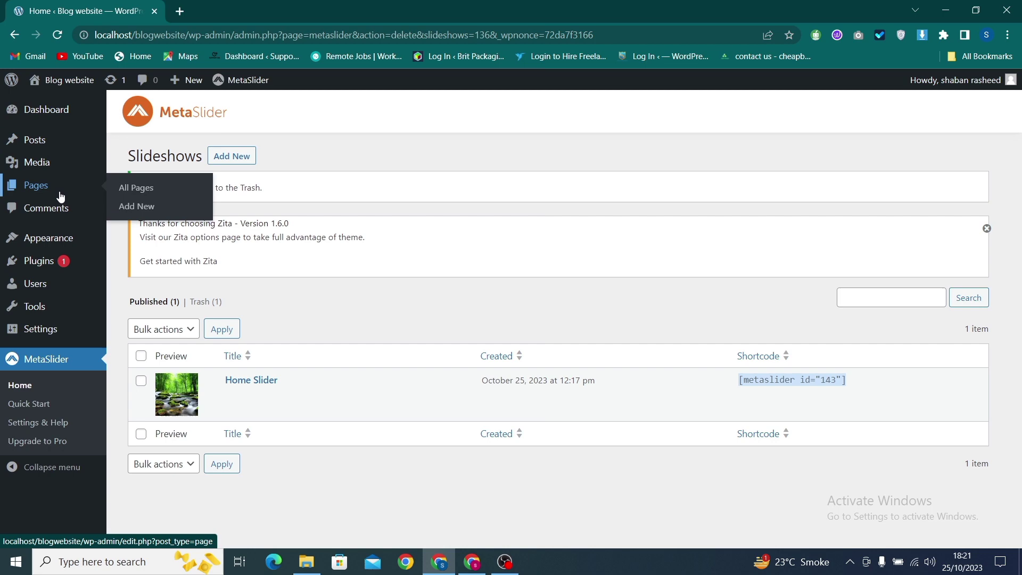
left_click(165, 187)
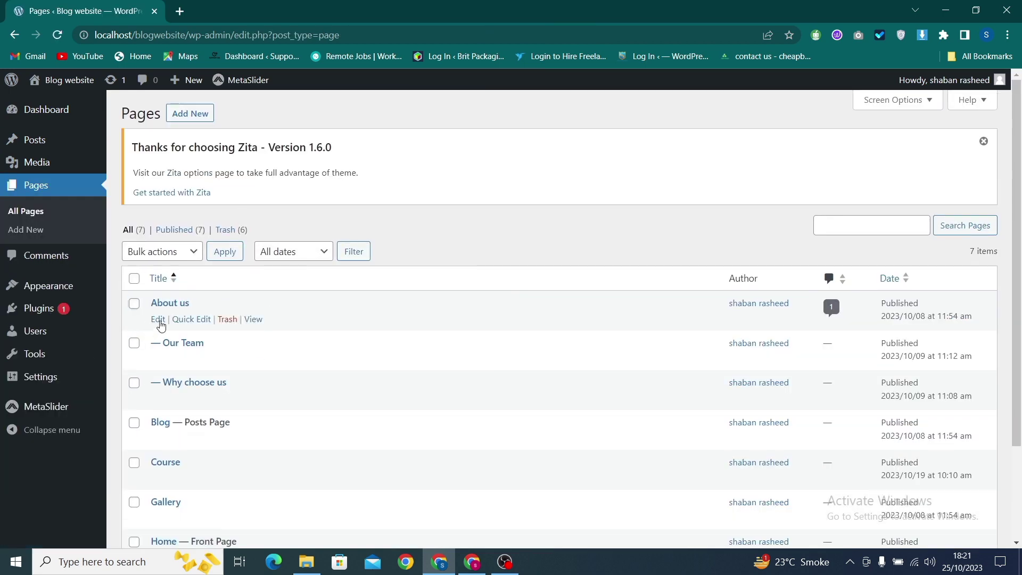
left_click(159, 321)
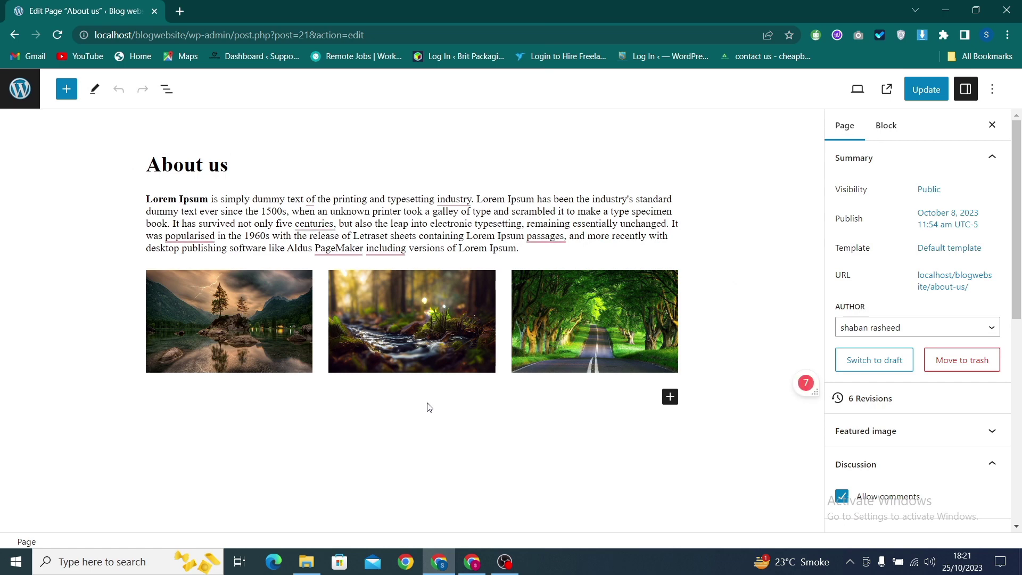
left_click(658, 395)
key("ctrl+v")
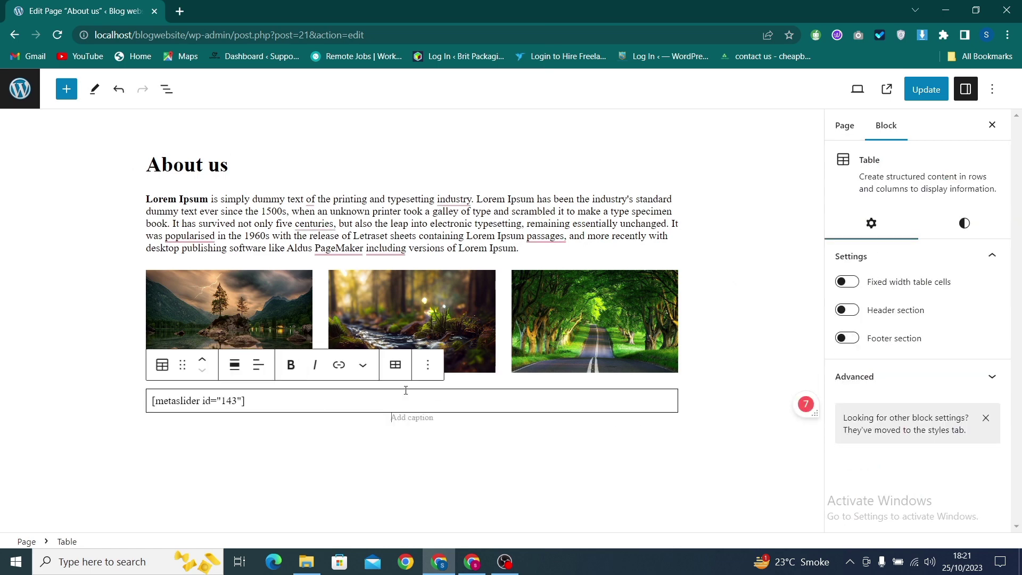
left_click(917, 96)
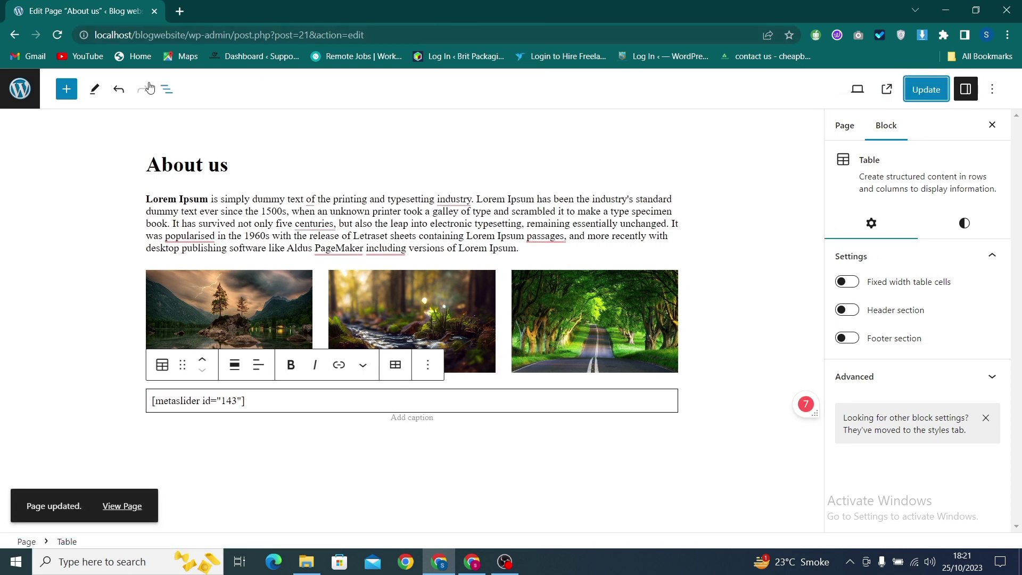
Leave the page editor, open the live site in a new browser tab and go to its About us page
left_click(21, 92)
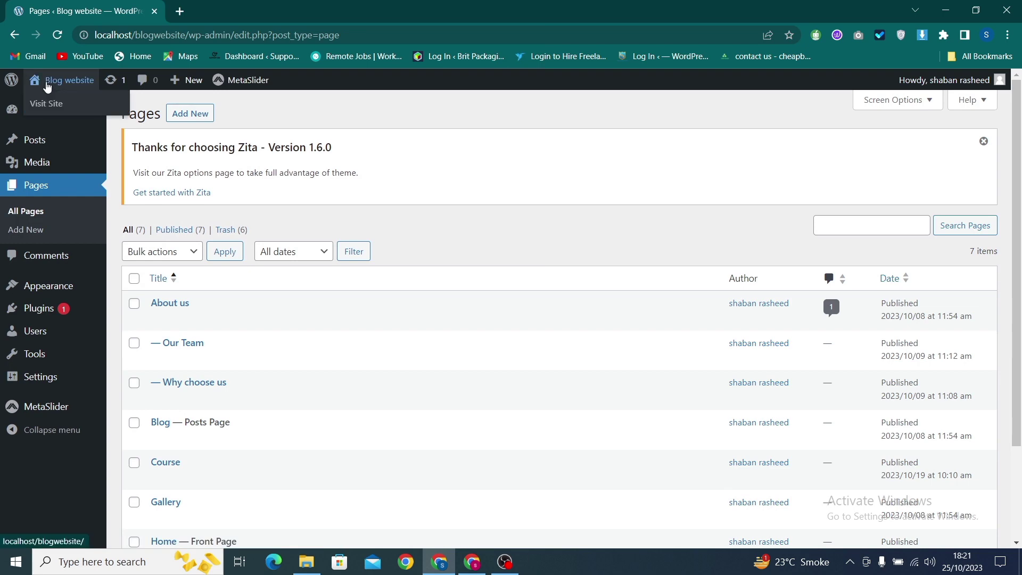
right_click(48, 81)
left_click(74, 96)
left_click(261, 10)
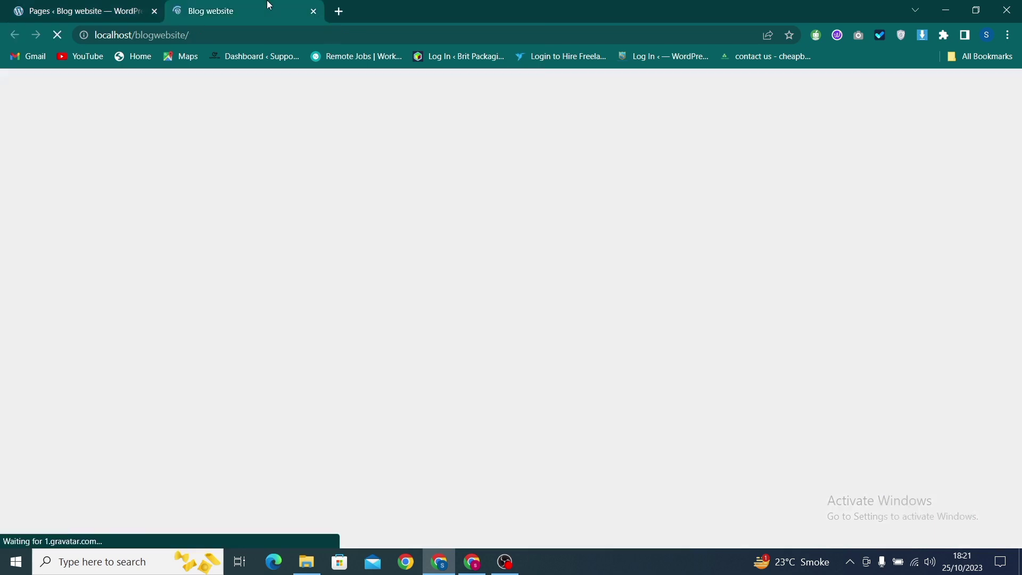
left_click(845, 131)
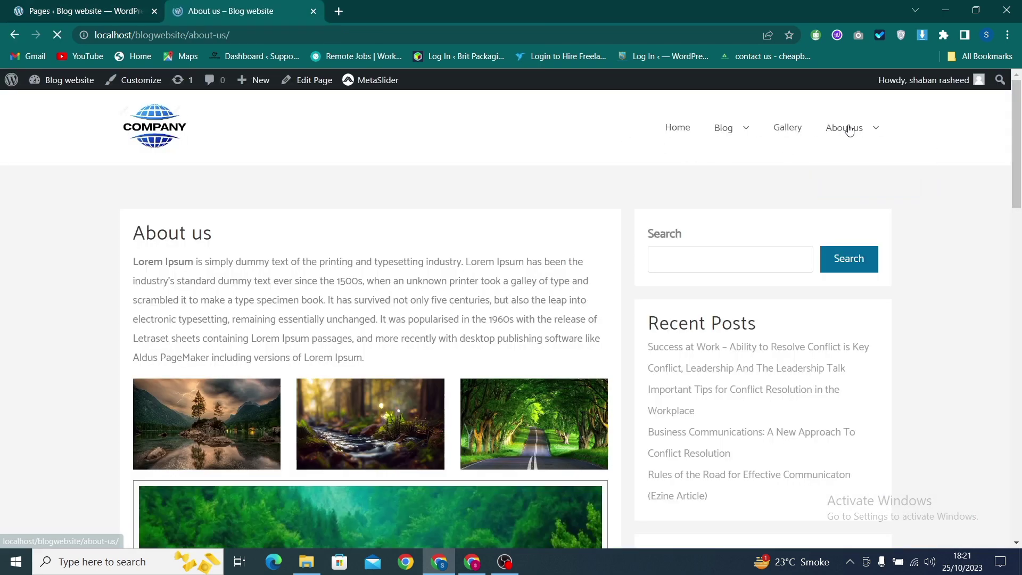
Test the slideshow on the live About us page by advancing two slides and returning to the first with the navigation dots
left_click_drag(1019, 129, 1020, 247)
scroll(1020, 247, "up", 2)
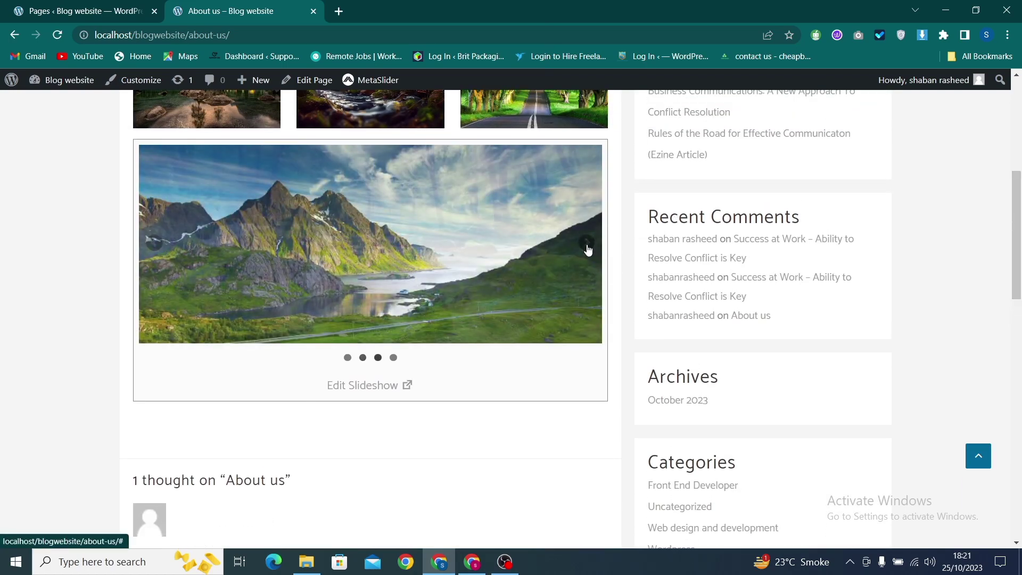
left_click(587, 248)
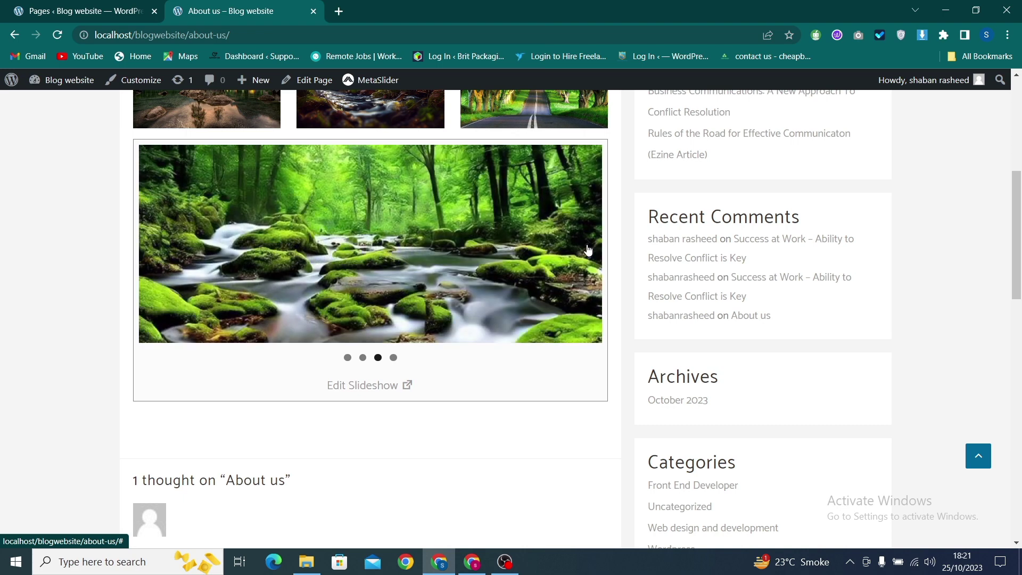
left_click(588, 248)
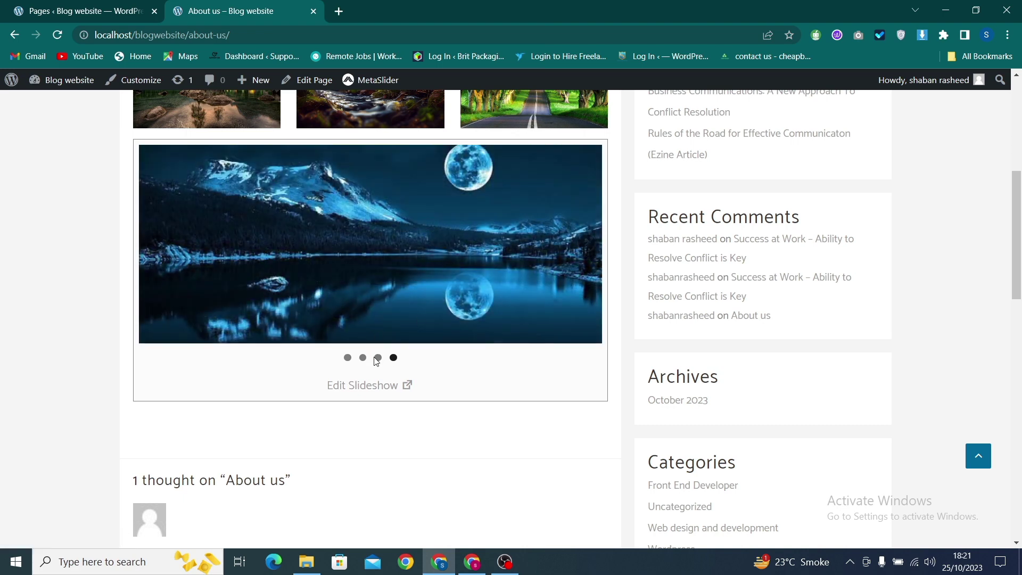
left_click(347, 357)
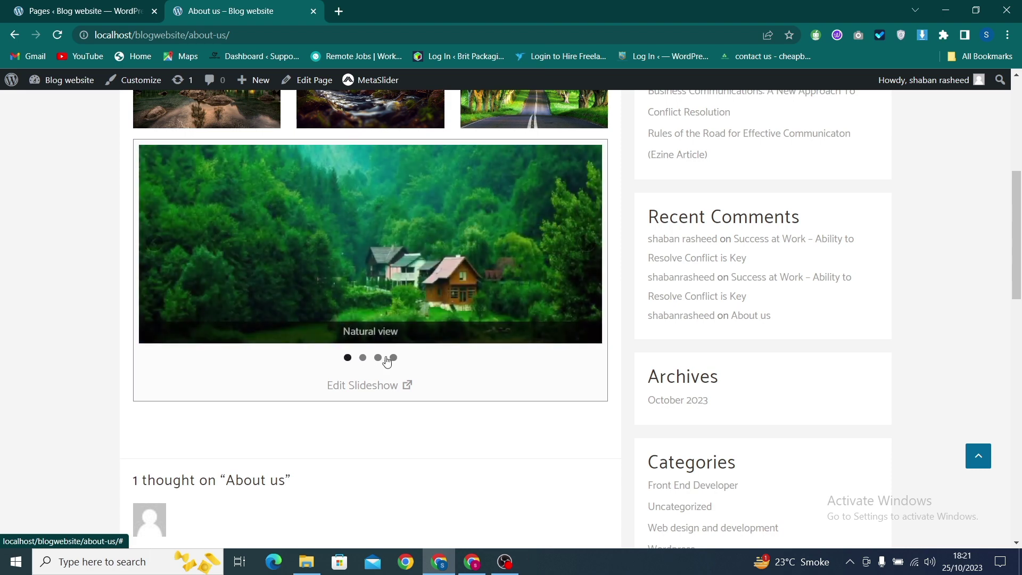
Return to the WordPress admin and reopen the Home Slider slideshow for editing in MetaSlider
left_click(49, 6)
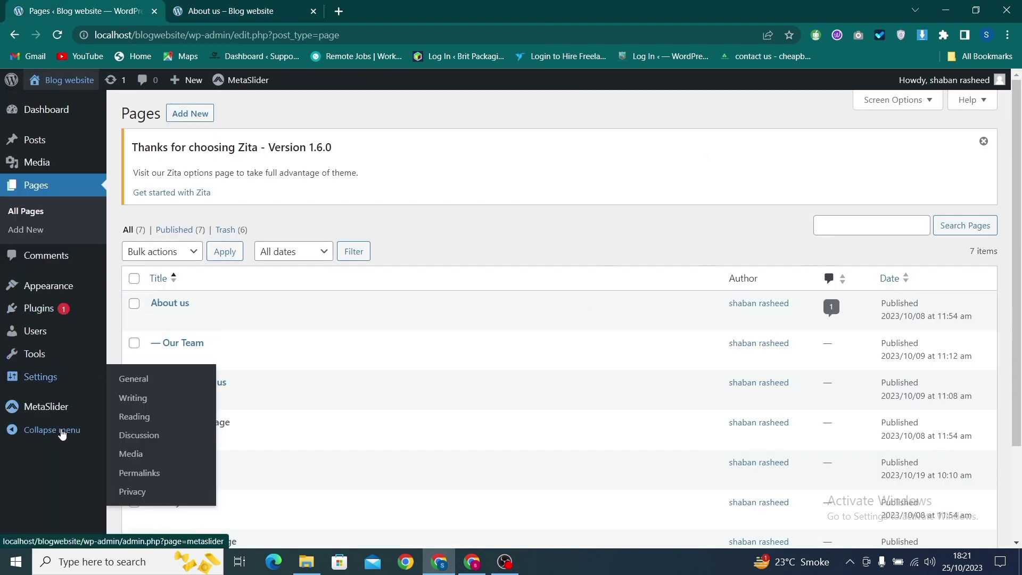
mouse_move(56, 407)
left_click(137, 409)
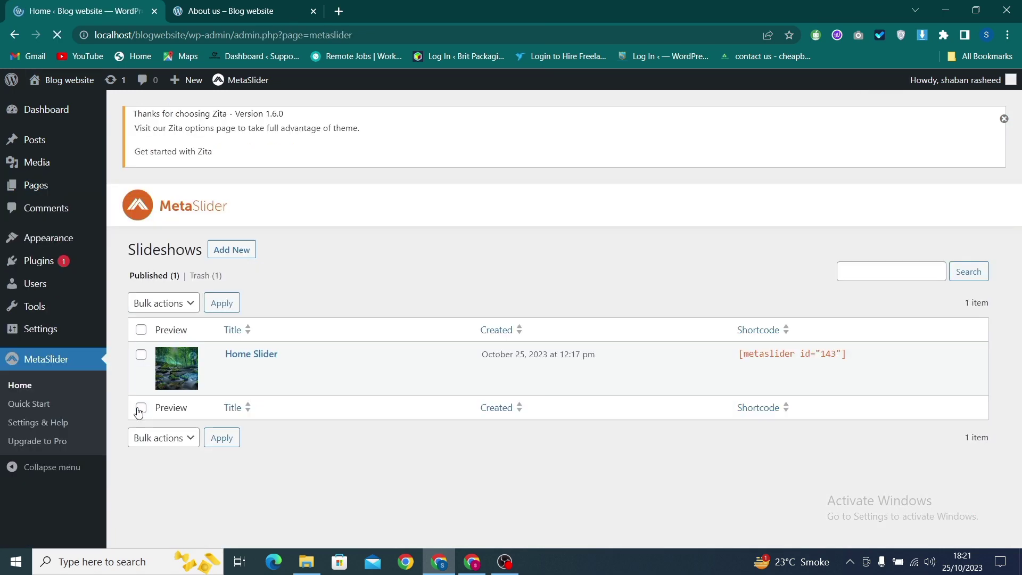
left_click(233, 351)
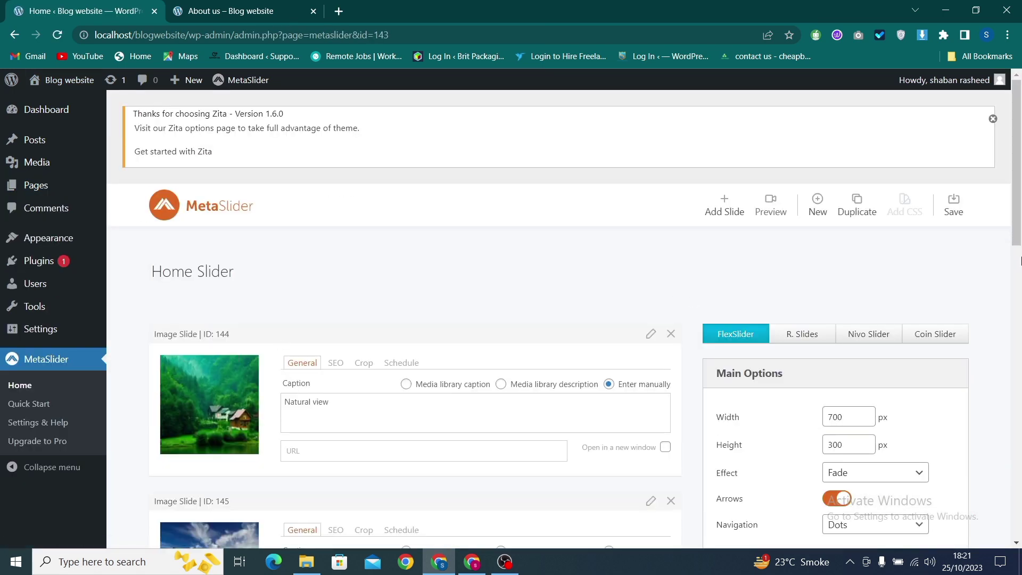
Review the slideshow settings and check the available transition effects, keeping Fade
scroll(1019, 261, "down", 8)
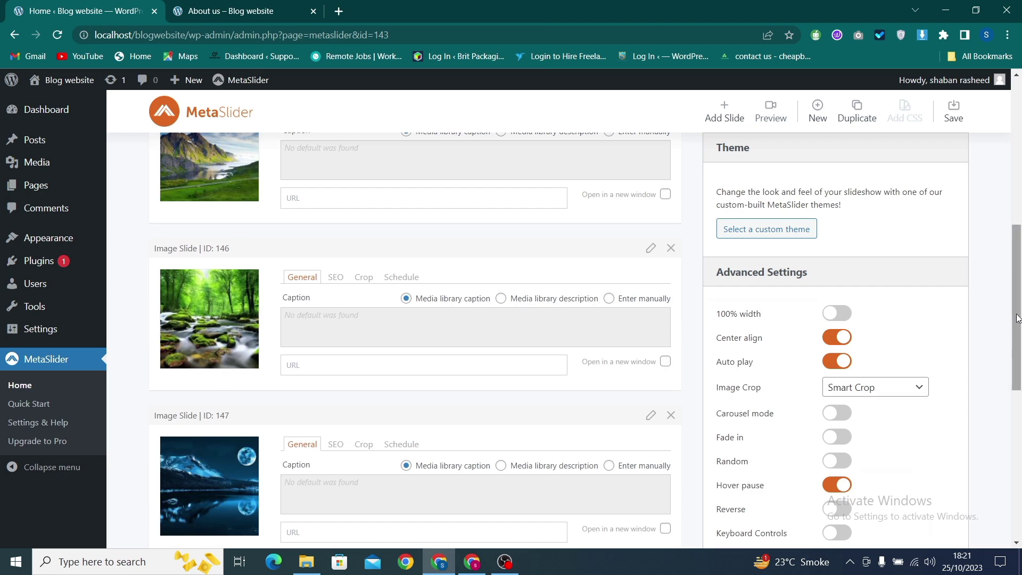
scroll(1018, 318, "down", 1)
scroll(1014, 319, "up", 2)
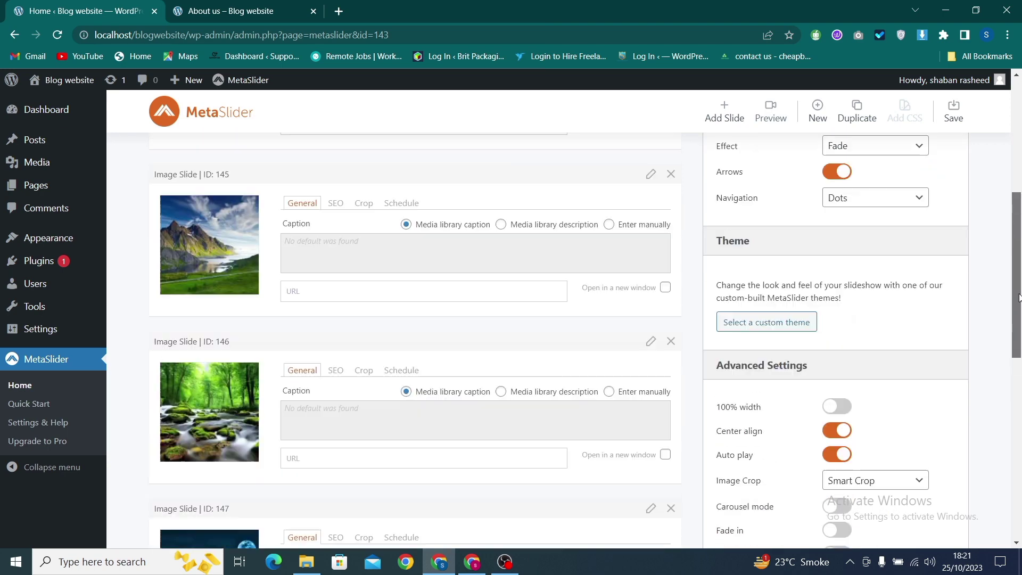
scroll(1019, 297, "up", 4)
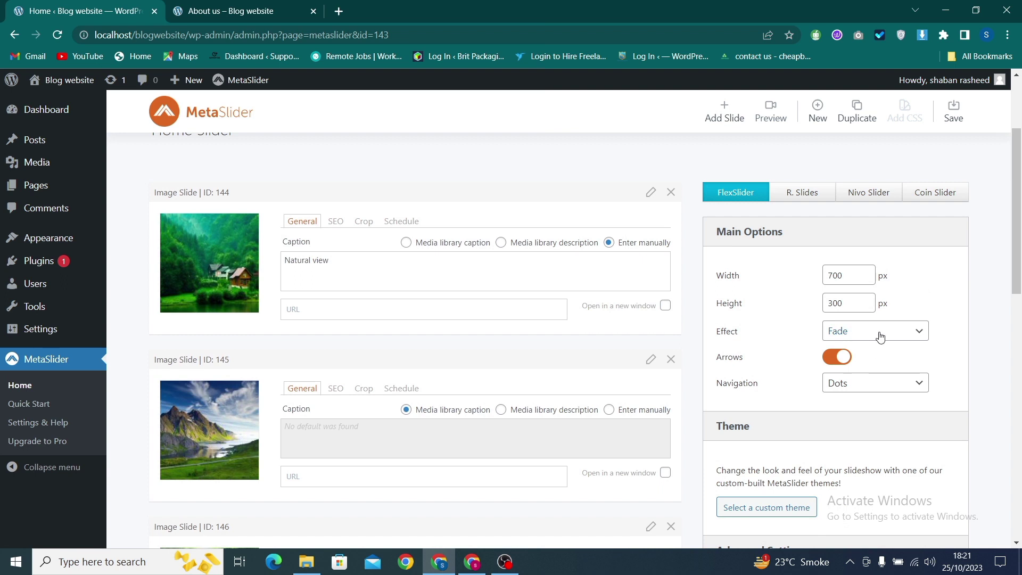
left_click(880, 337)
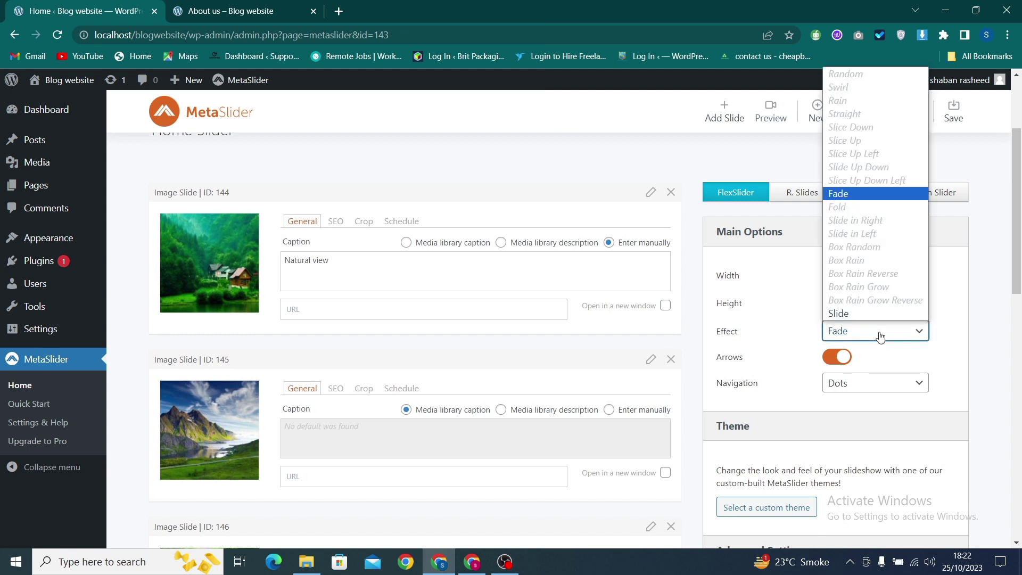
left_click(810, 302)
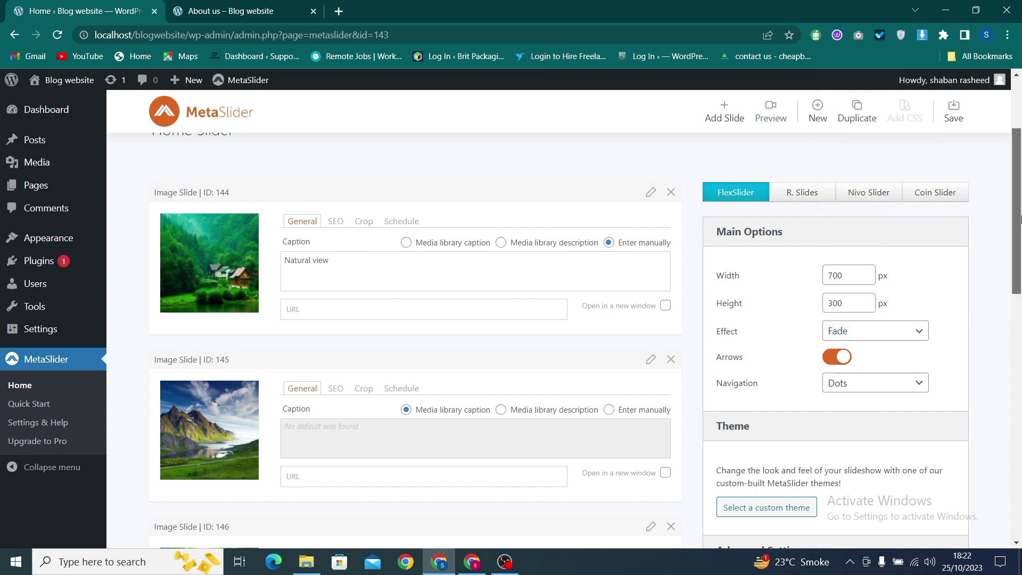
View the custom themes offered for the slideshow and close the theme gallery without choosing one
left_click_drag(1018, 221, 1019, 279)
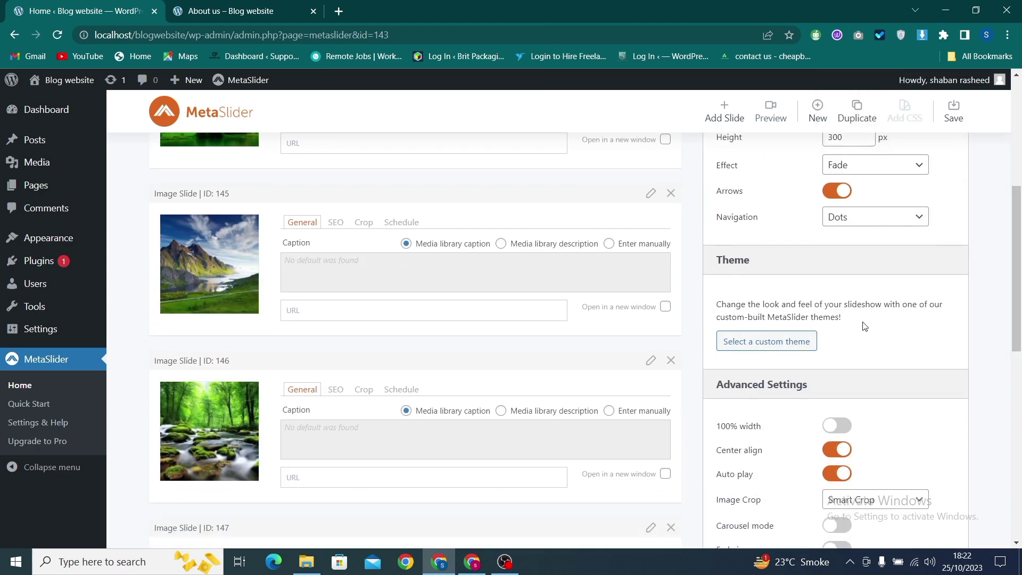
left_click(751, 341)
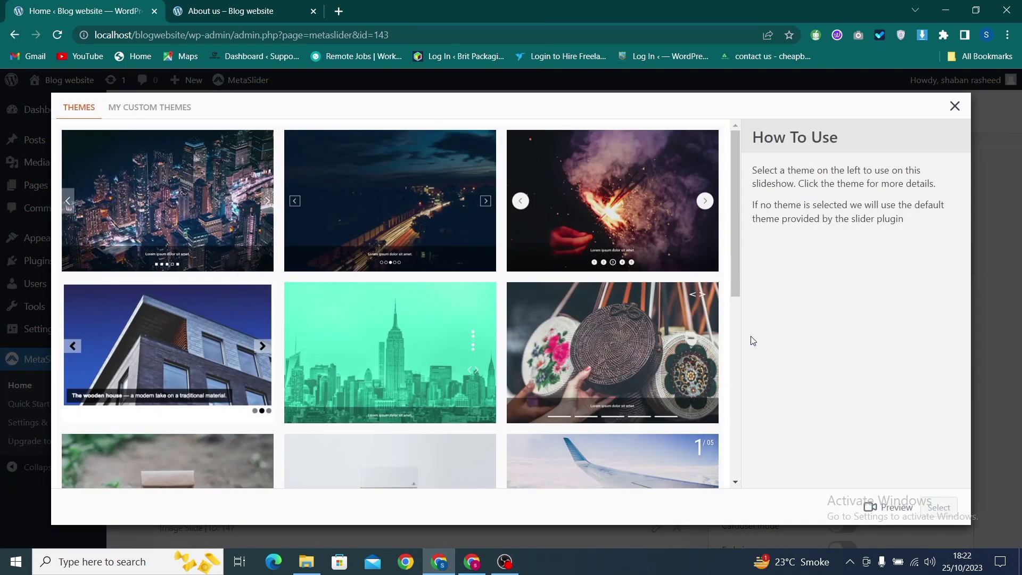
left_click(955, 107)
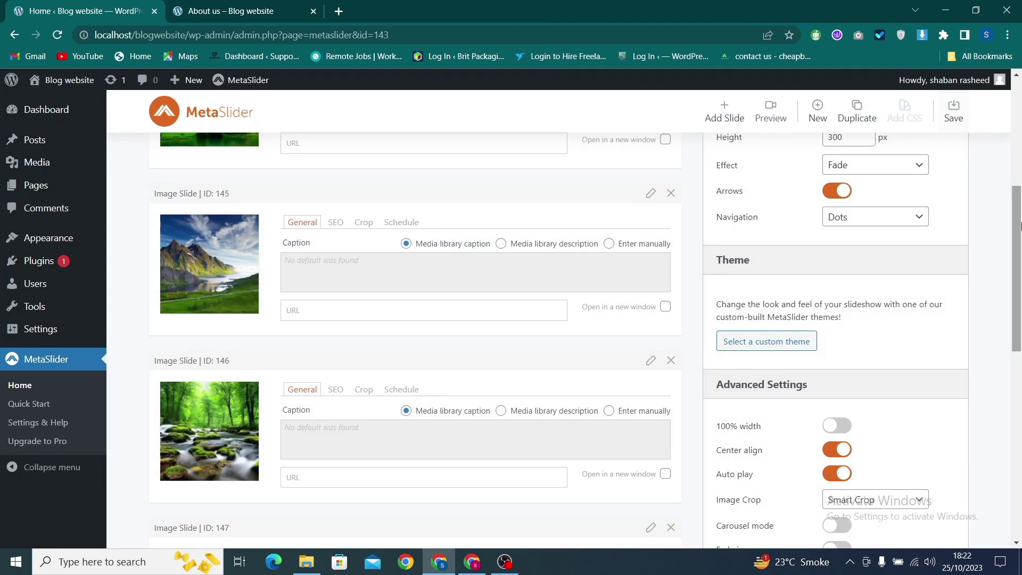
Switch the Home Slider to the R. Slides type, check its effects while keeping Fade, and save the slideshow
left_click_drag(1020, 226, 1019, 276)
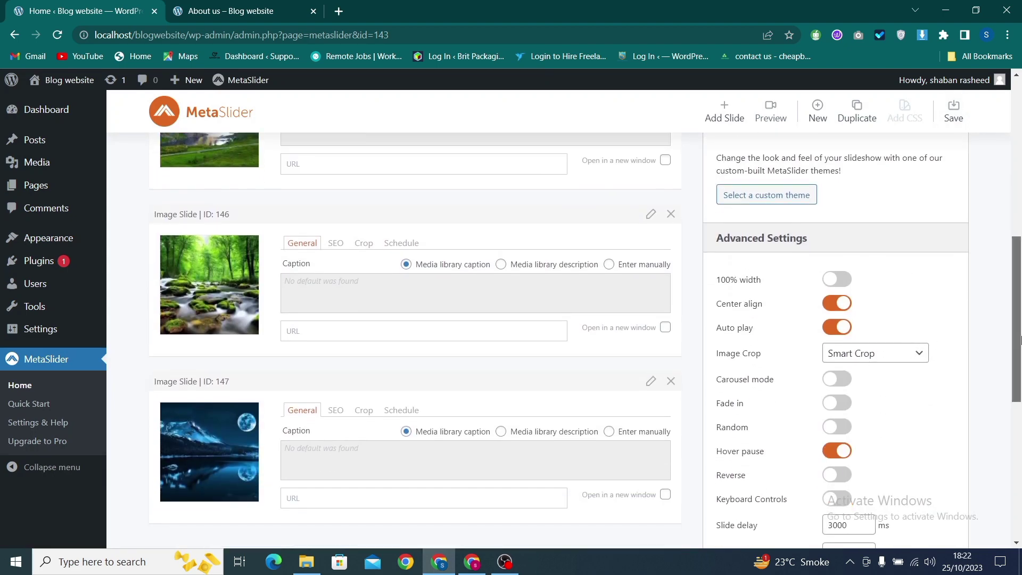
left_click_drag(1020, 338, 1020, 120)
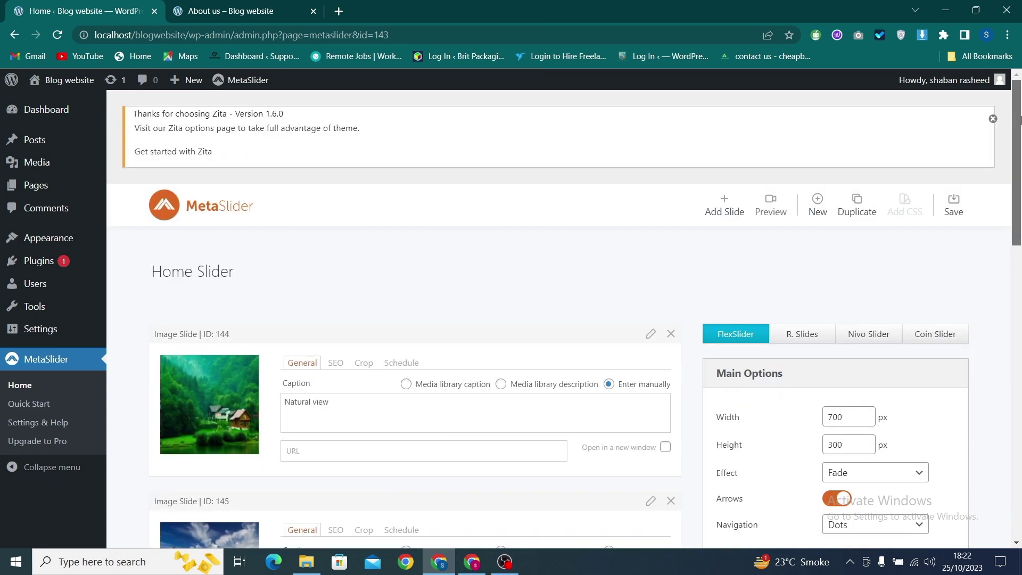
left_click_drag(1019, 175, 1020, 178)
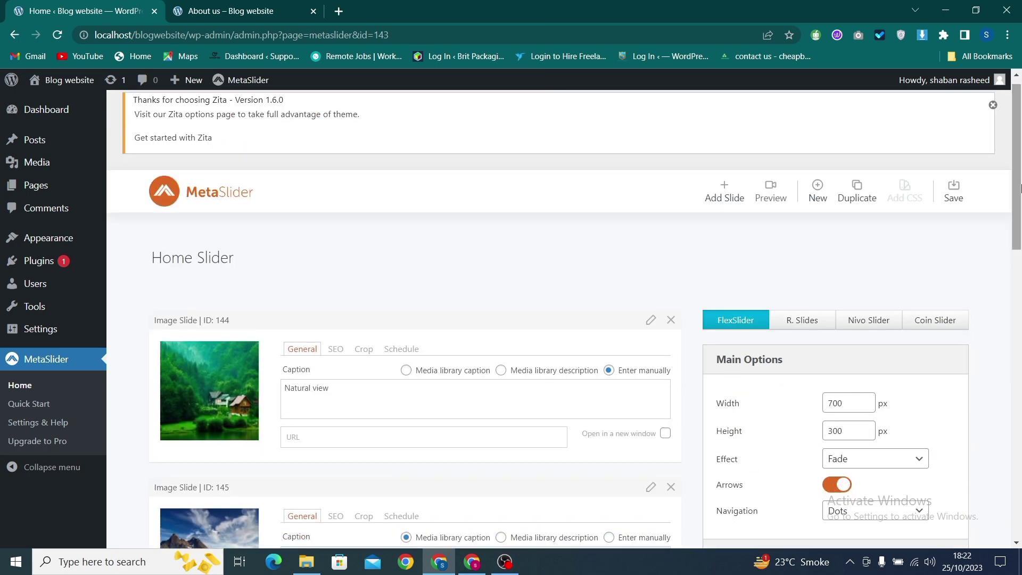
left_click(795, 331)
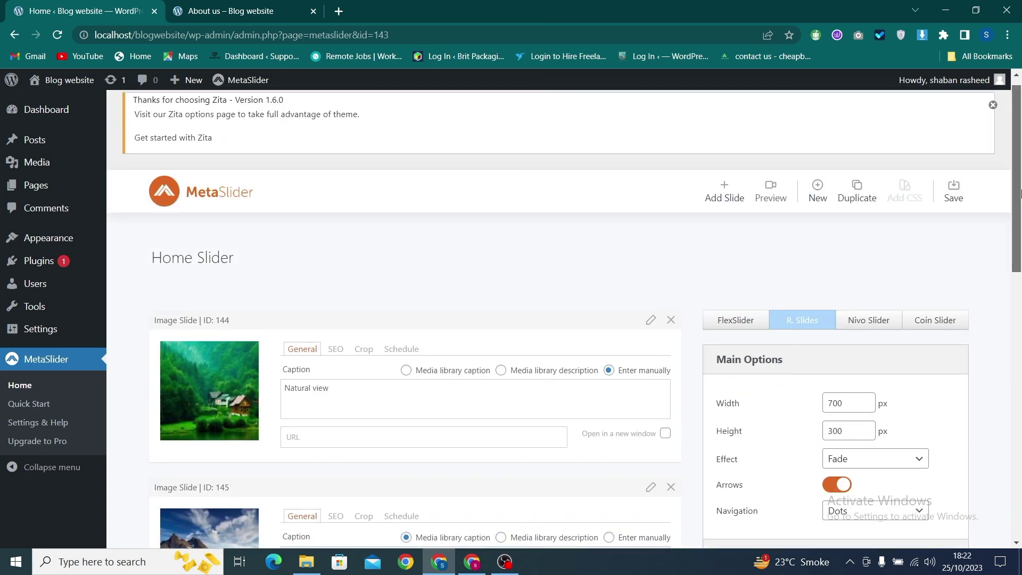
left_click_drag(1020, 194, 1020, 257)
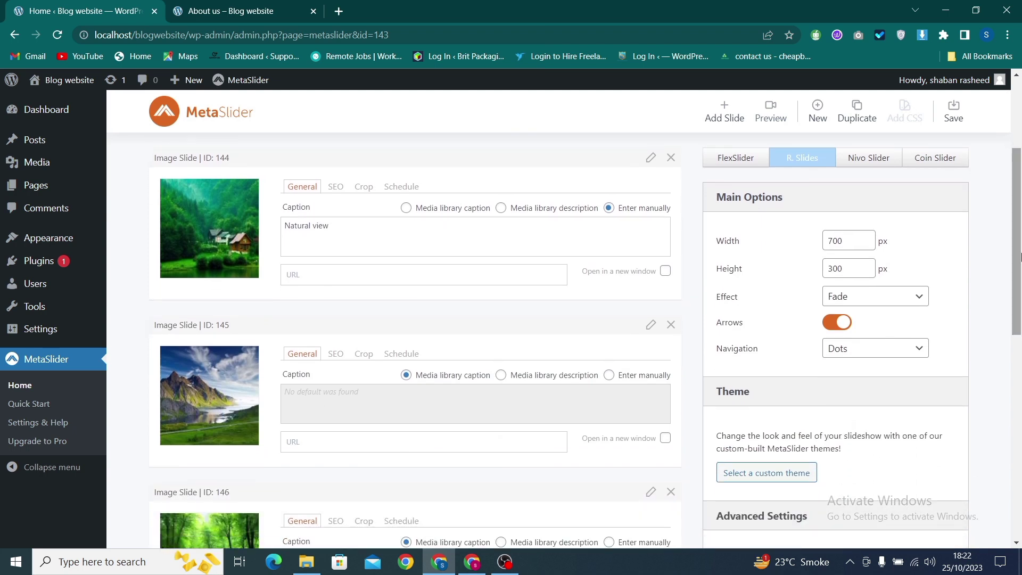
left_click(900, 296)
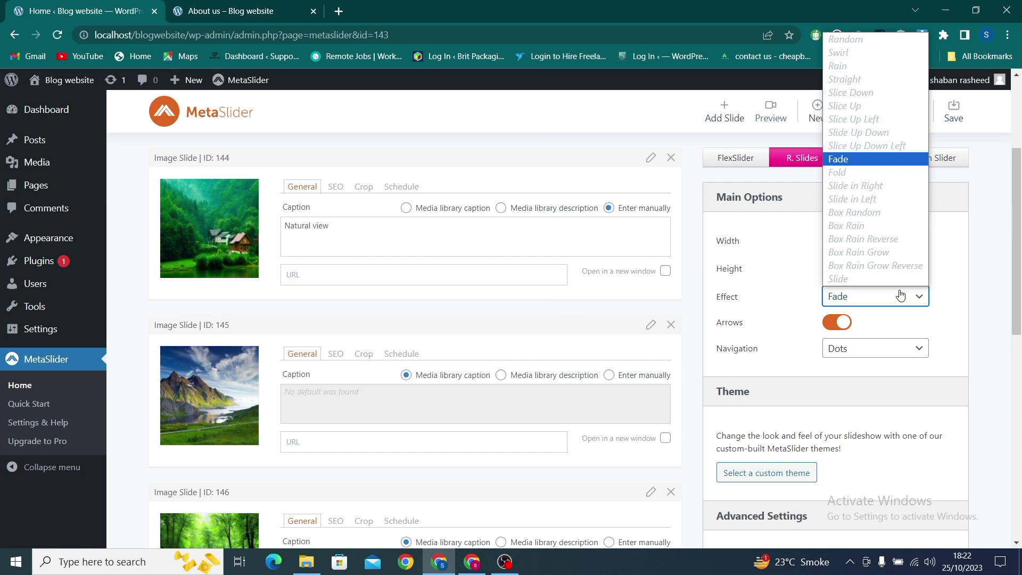
left_click(900, 296)
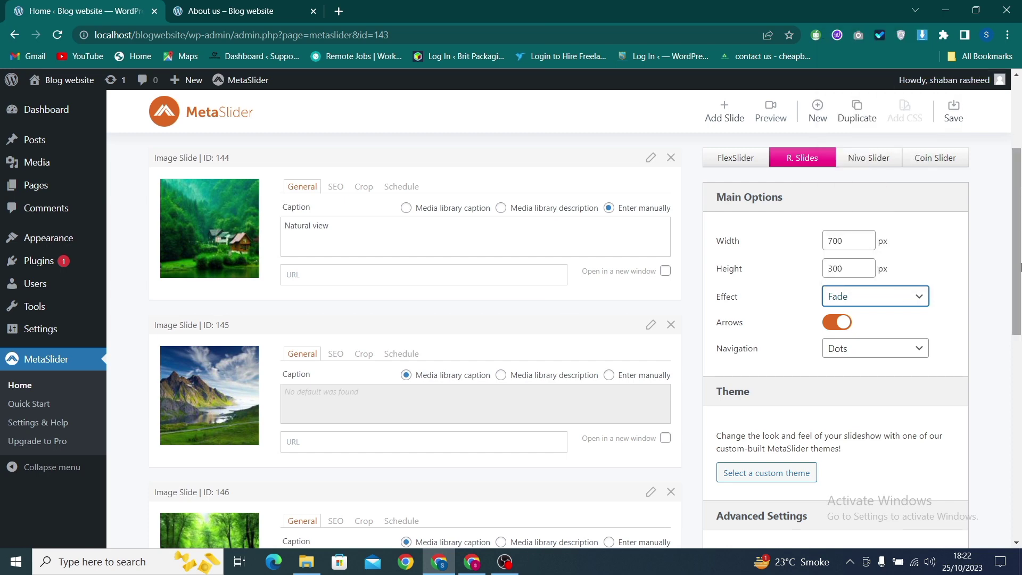
left_click_drag(1020, 251, 1020, 182)
left_click(954, 205)
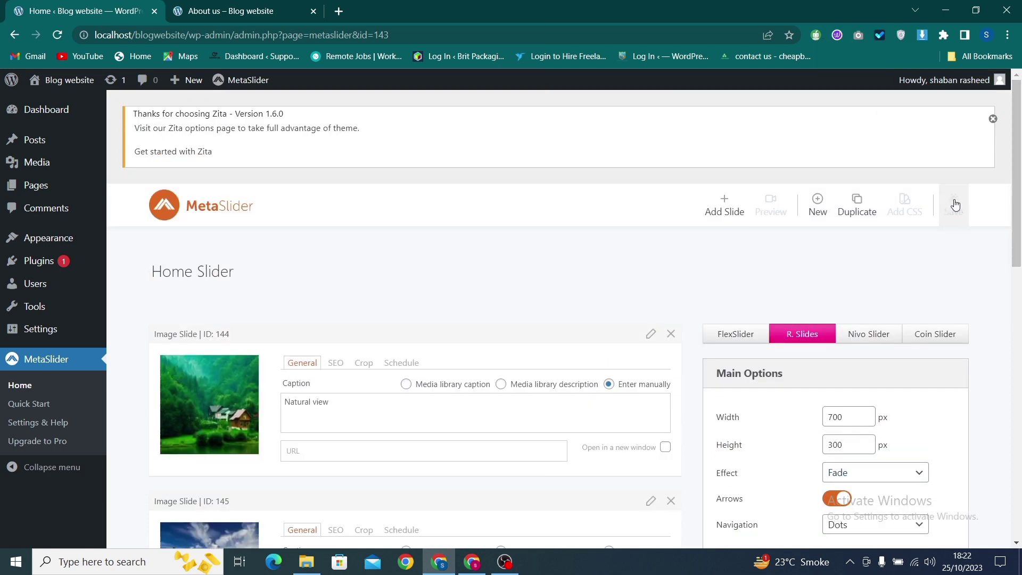
Reload the live About us page and test the R. Slides slideshow by advancing slides and jumping between them with the numbered navigation
left_click(244, 7)
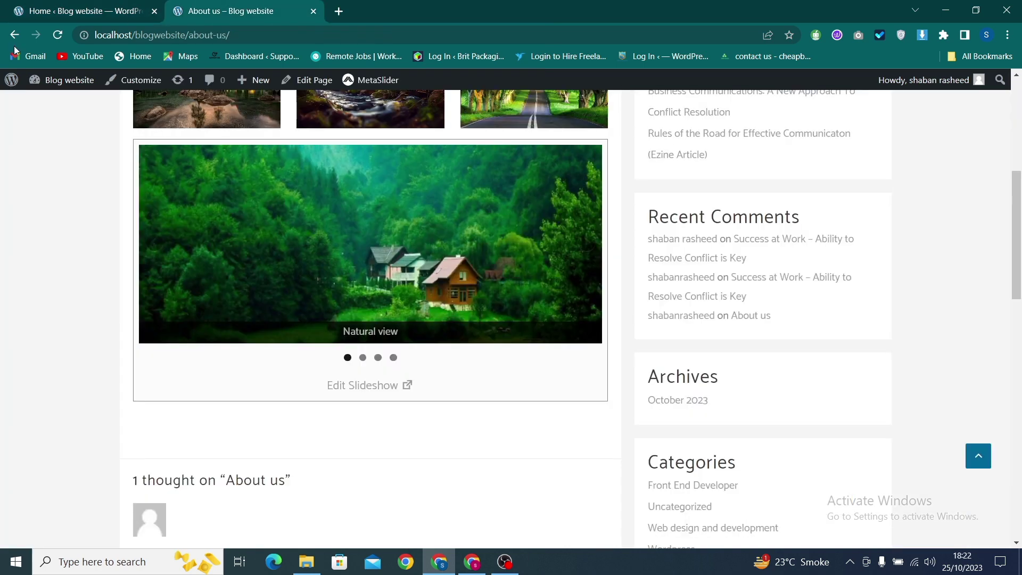
left_click(58, 34)
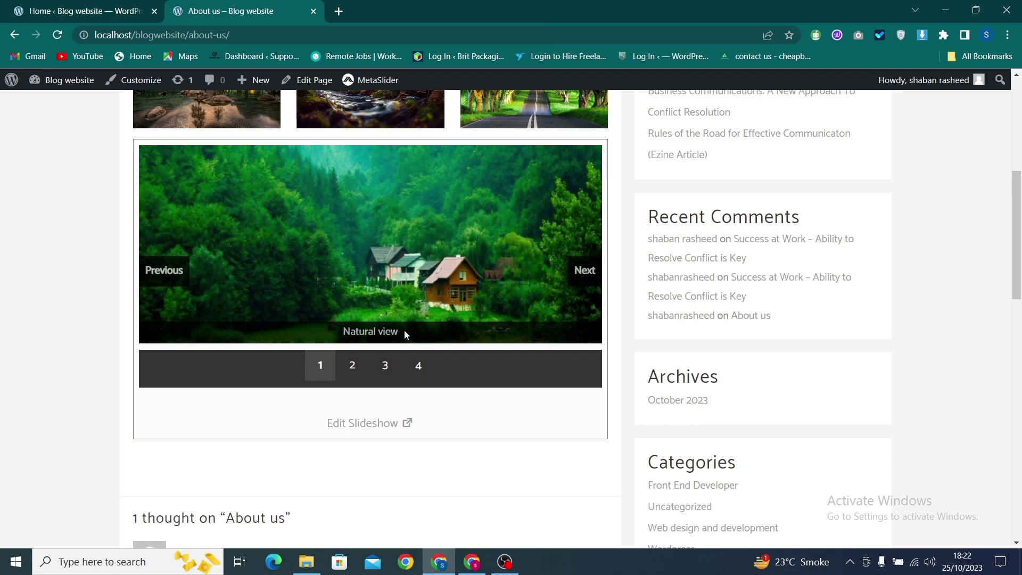
left_click(586, 270)
left_click(586, 271)
left_click(585, 270)
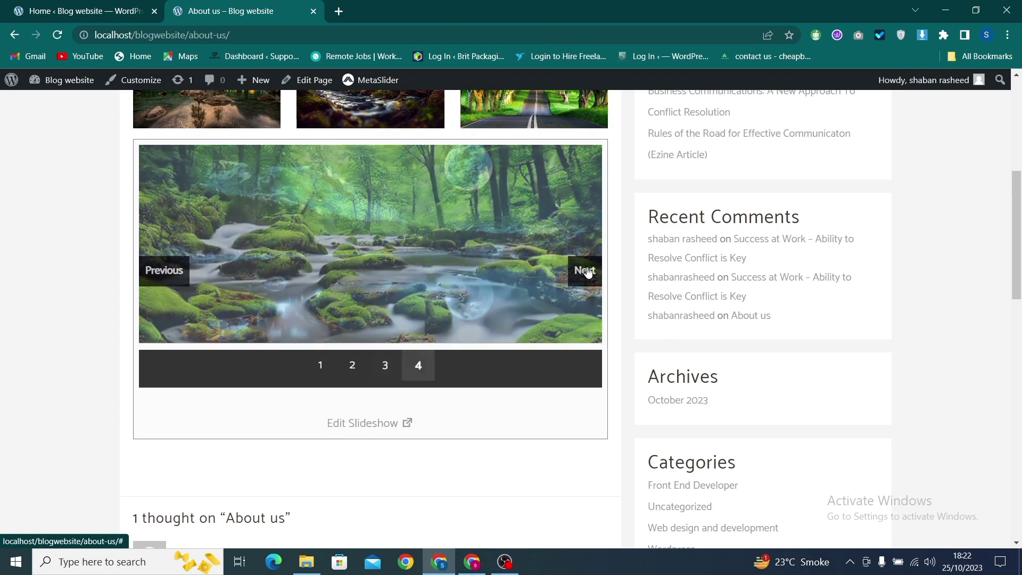
left_click(325, 367)
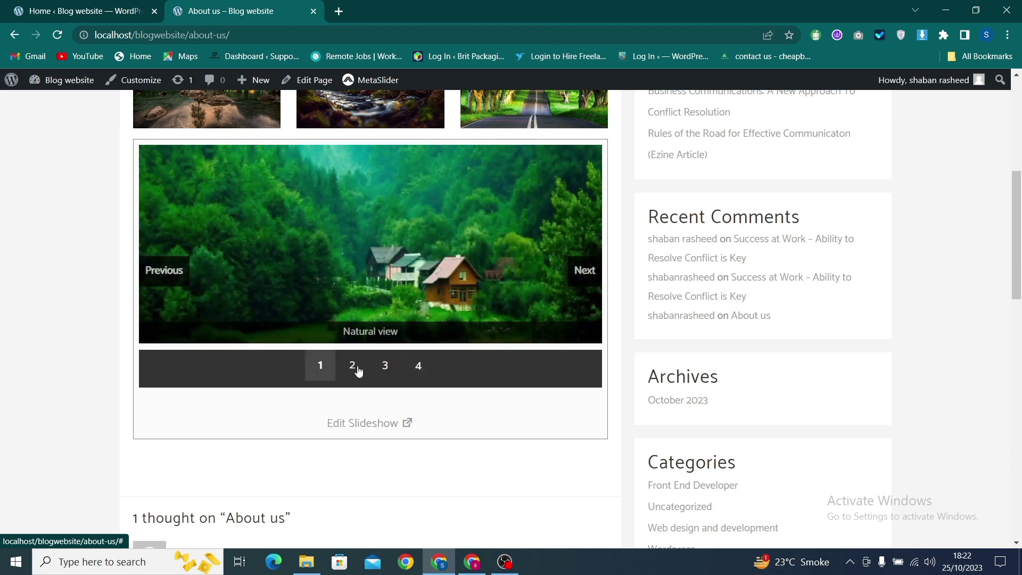
left_click(374, 367)
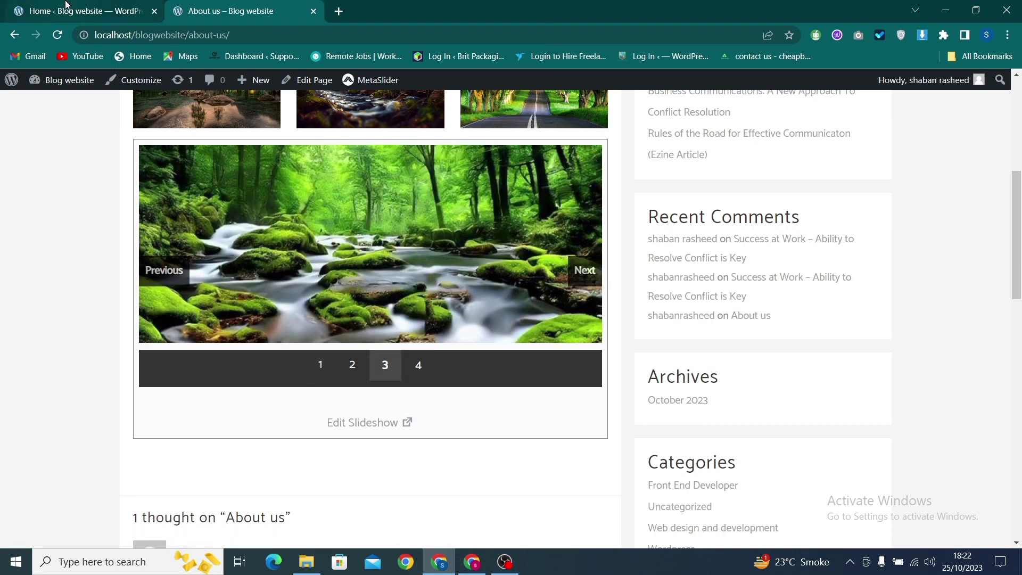
left_click(584, 270)
Return to the slideshow editor, switch to the Nivo Slider type with the Slice Down effect, and save the slideshow
left_click(56, 5)
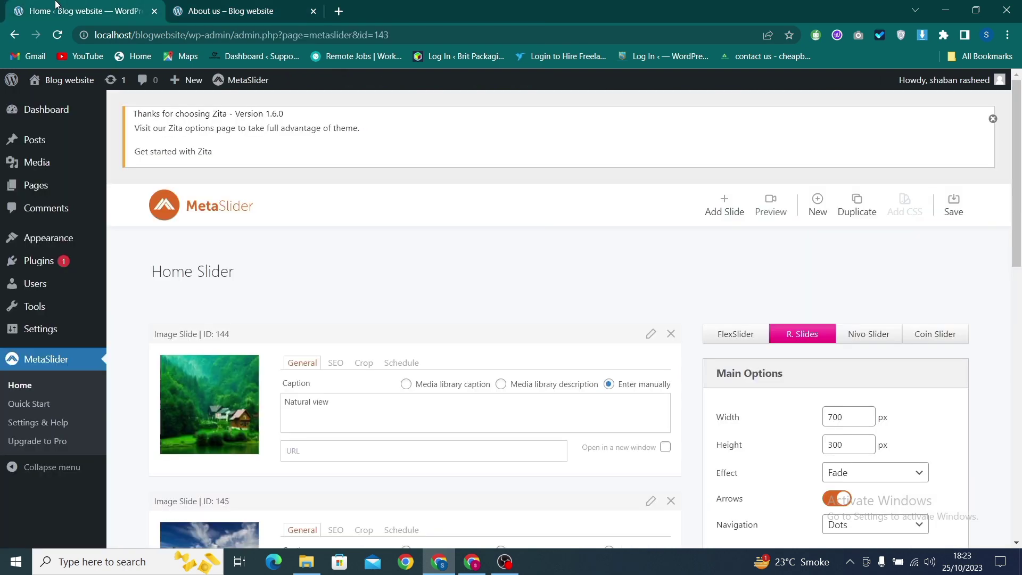
left_click(878, 341)
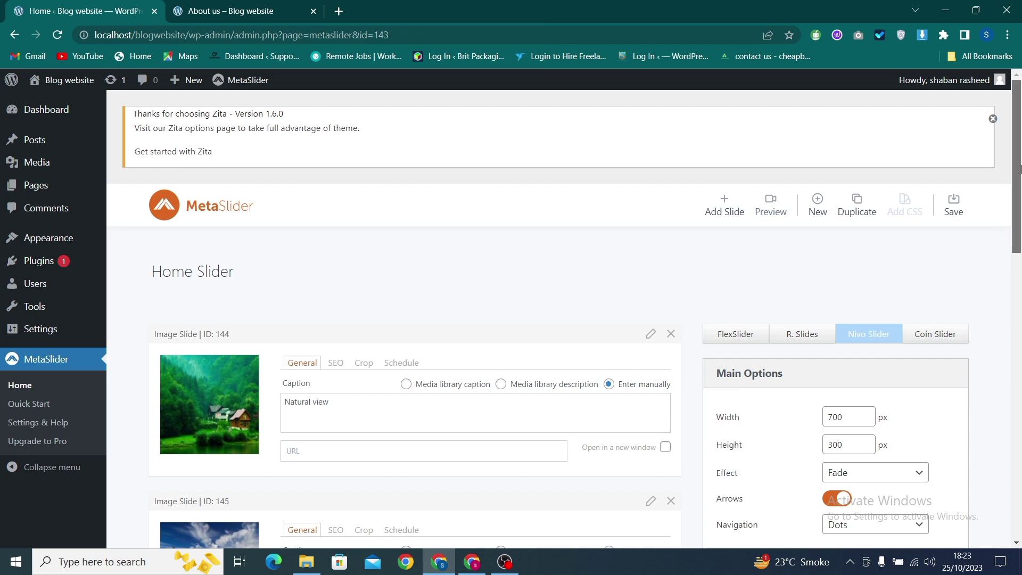
scroll(1019, 202, "down", 2)
scroll(1019, 202, "down", 2)
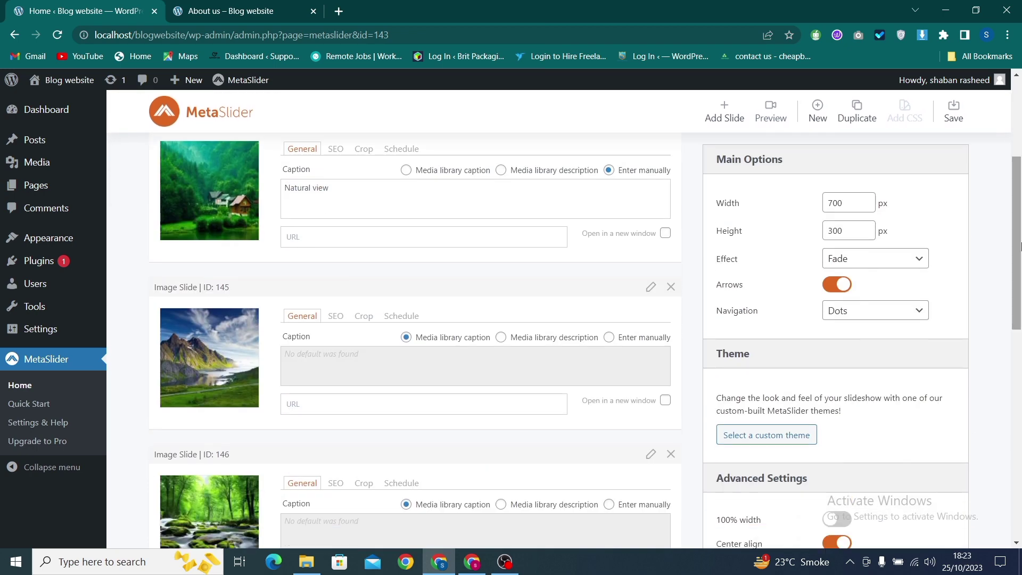
left_click(884, 259)
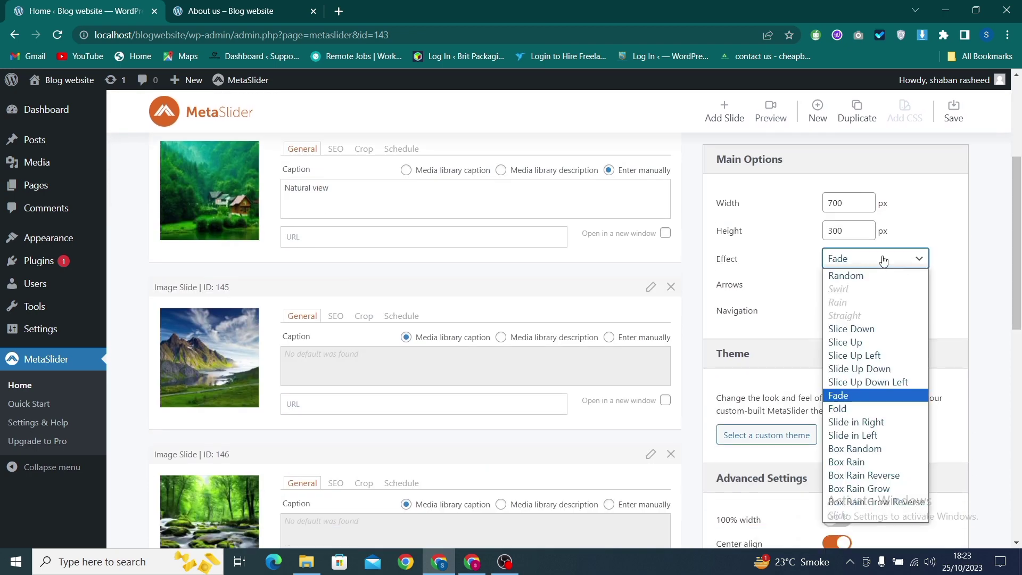
left_click(873, 329)
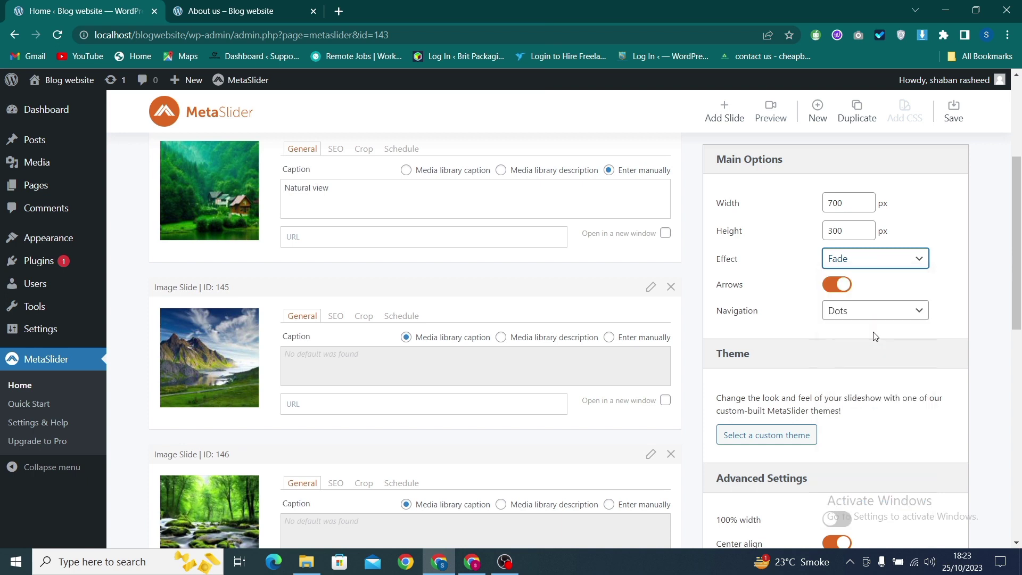
left_click_drag(873, 335, 872, 545)
left_click(983, 210)
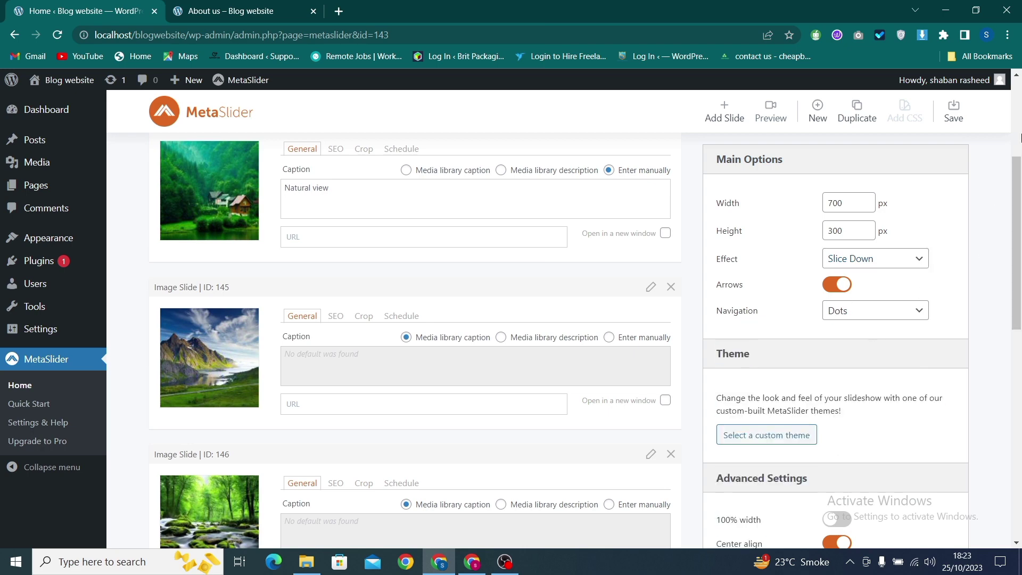
scroll(983, 211, "up", 2)
left_click(956, 110)
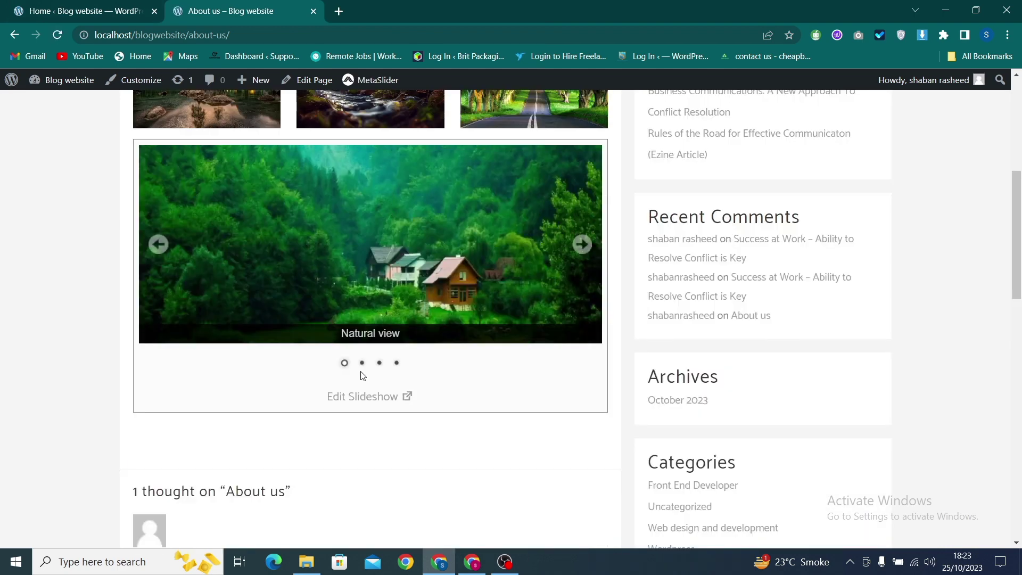
Test the Nivo Slider slideshow on the live About us page with its navigation dots and forward arrow
left_click(362, 364)
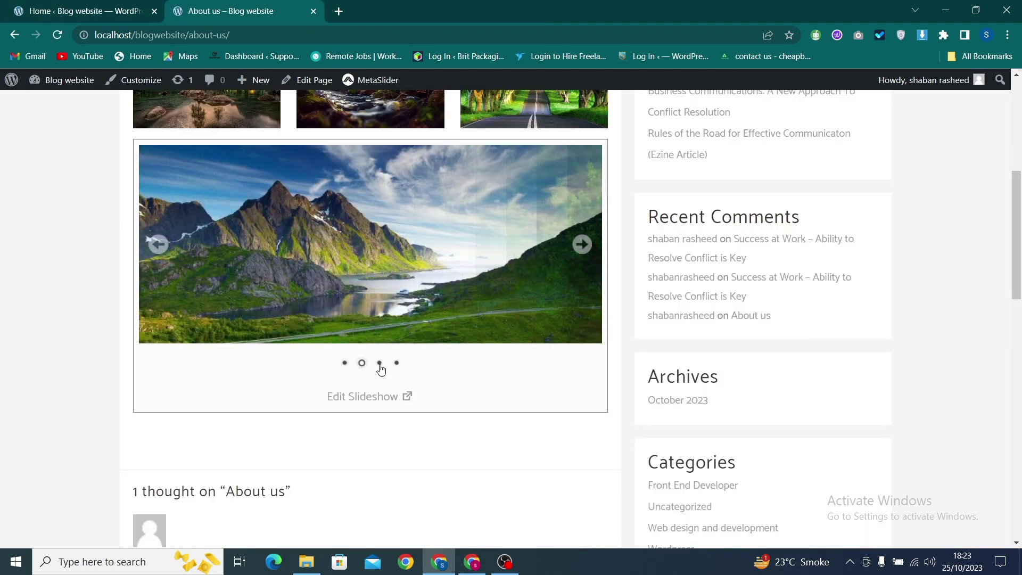
left_click(584, 245)
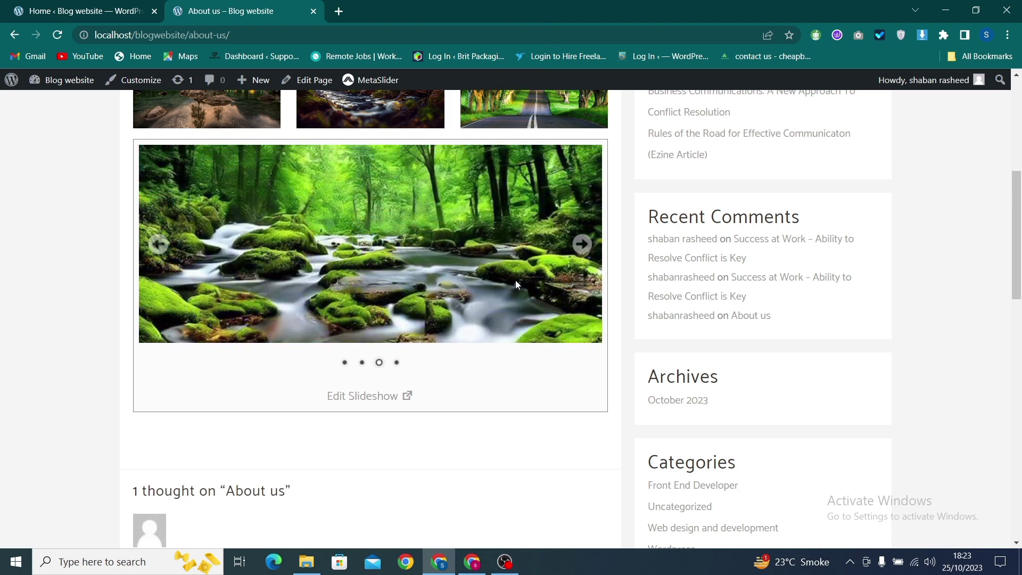
left_click(588, 245)
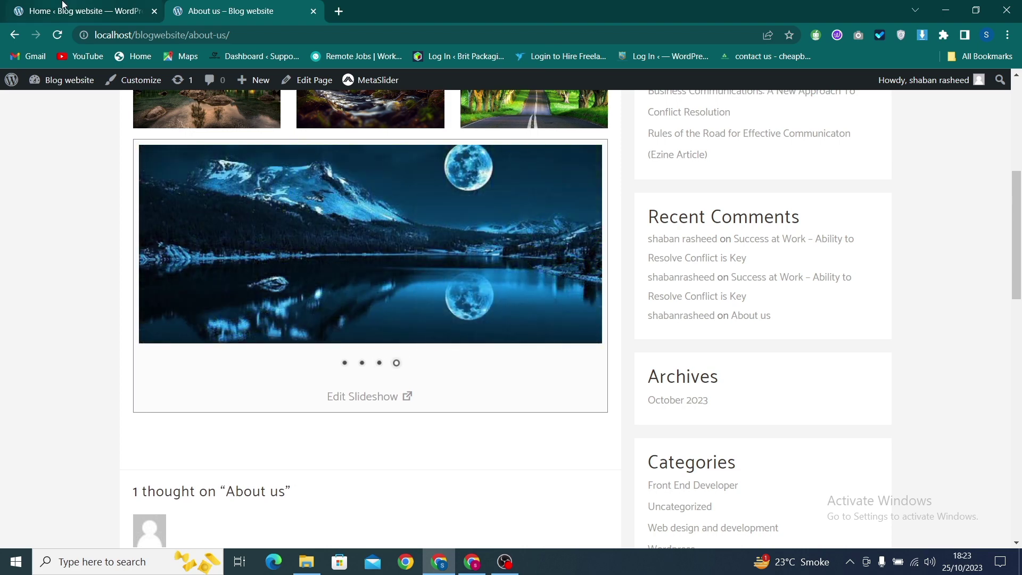
Return to the slideshow editor, switch to the Coin Slider type with the Rain effect, and save the slideshow
left_click(63, 7)
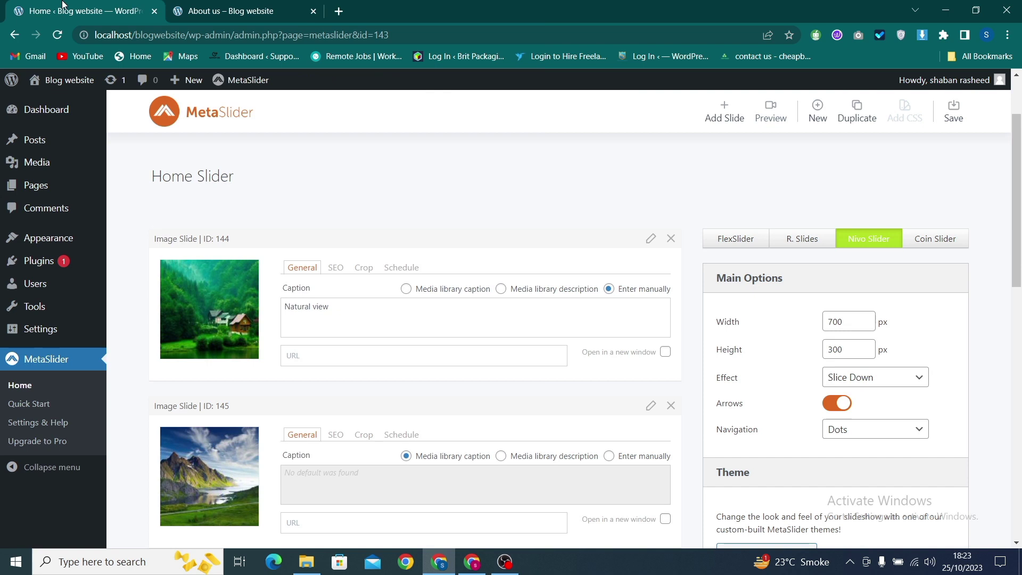
left_click(958, 237)
scroll(1014, 219, "down", 1)
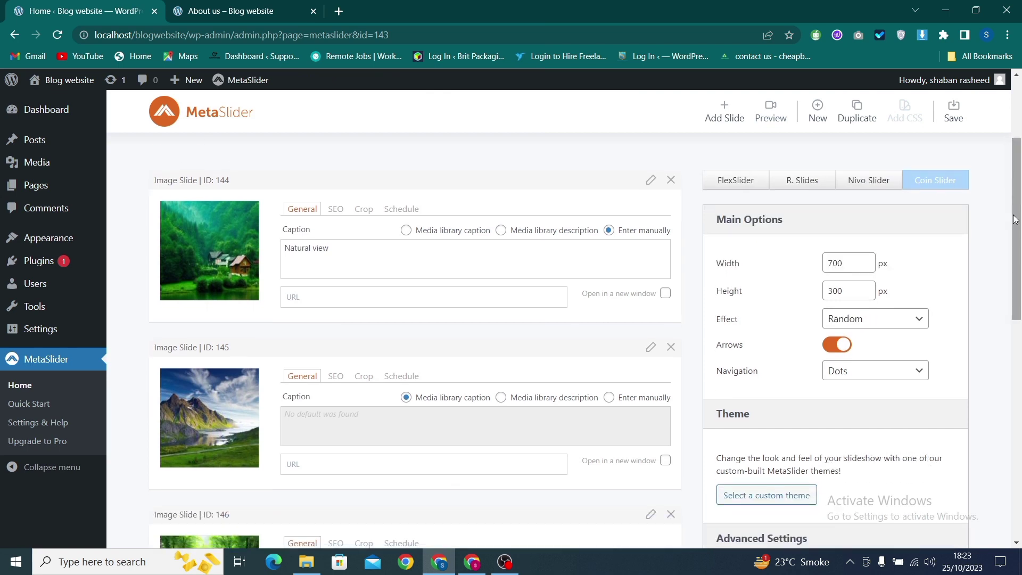
left_click(858, 325)
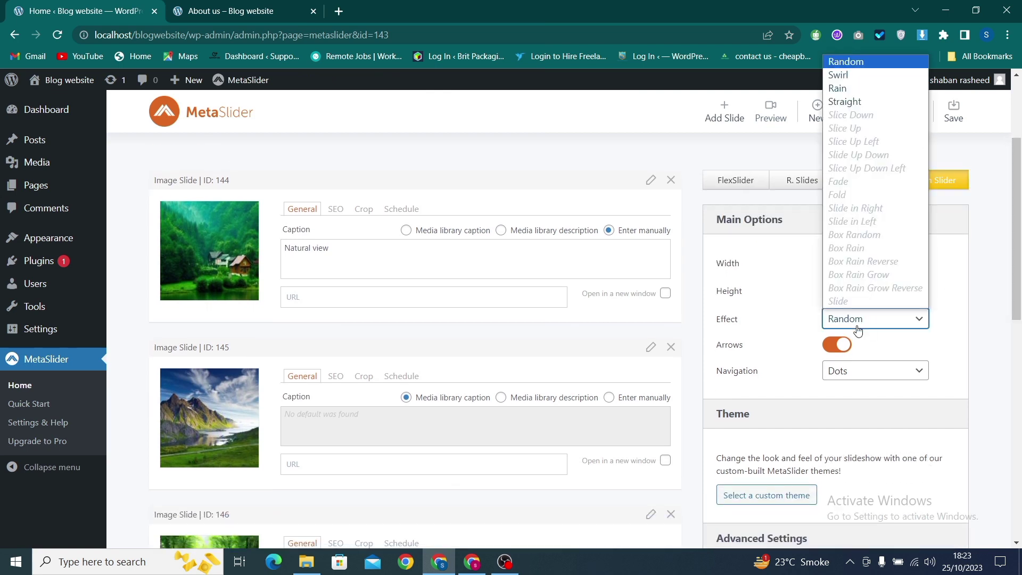
left_click(856, 88)
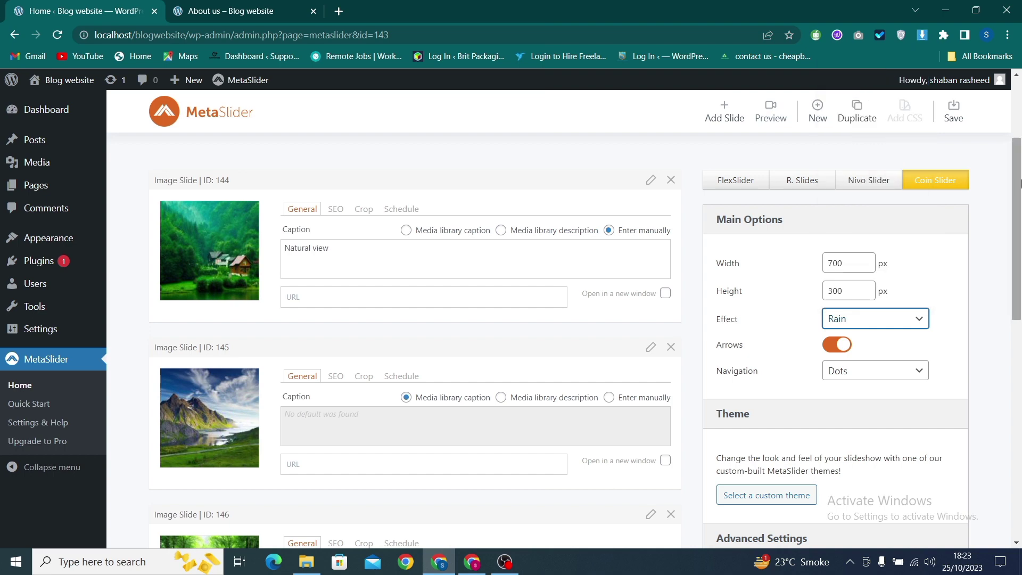
scroll(938, 132, "up", 1)
left_click(943, 109)
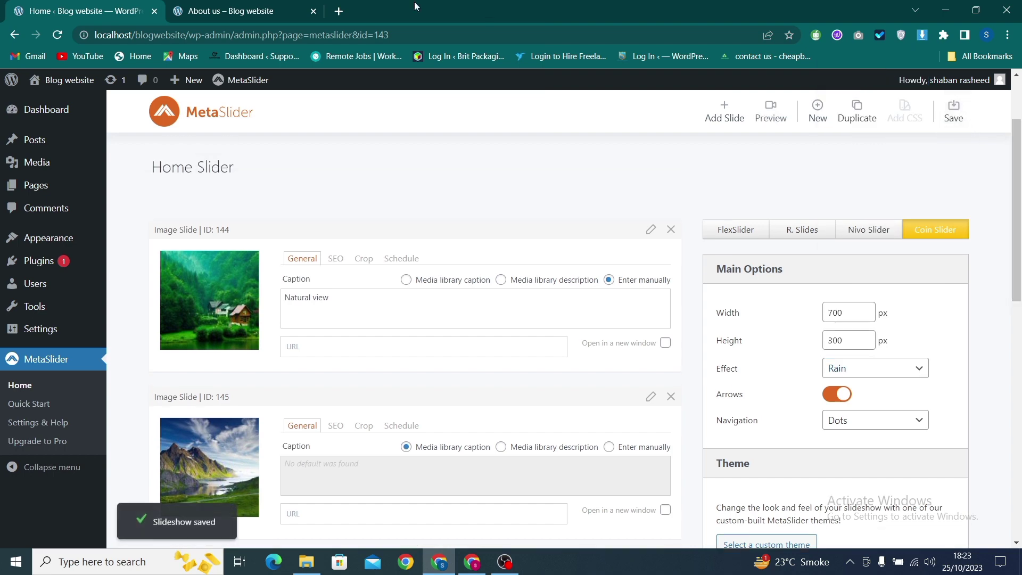
Reload the live About us page and test the Rain transition by moving through slides two to four, forward once and back once
left_click(239, 11)
left_click(66, 38)
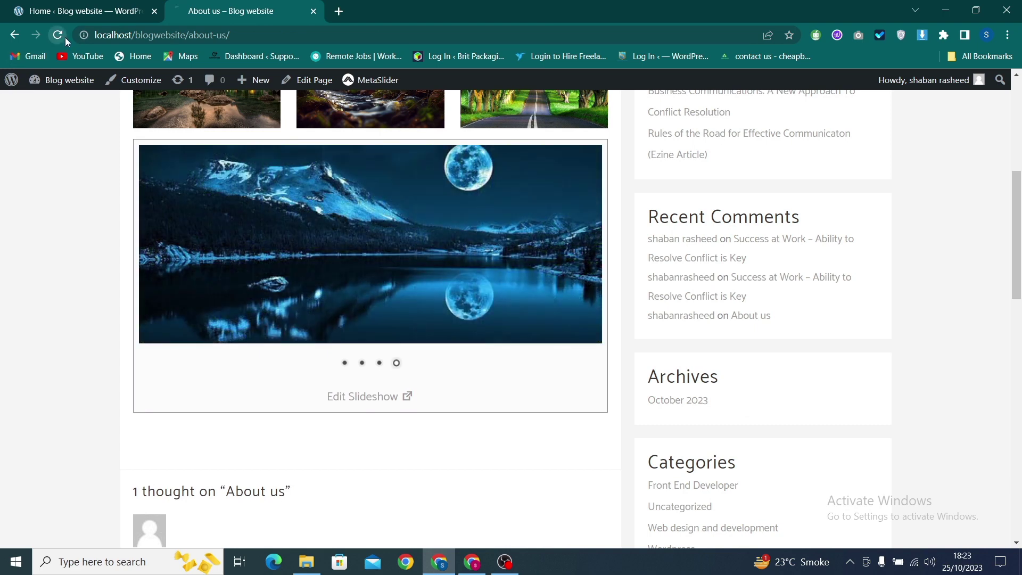
left_click(371, 354)
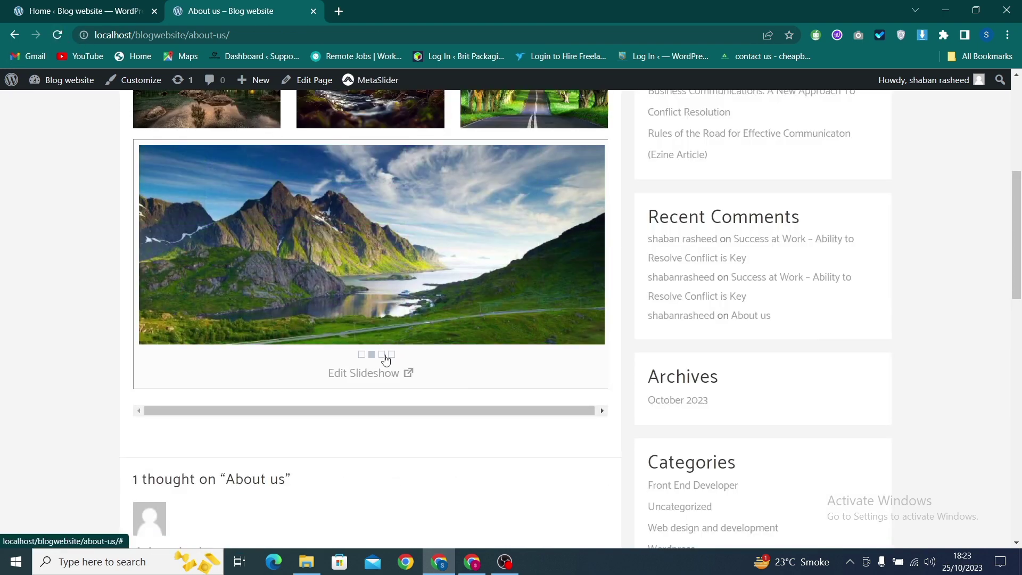
left_click(381, 355)
left_click(391, 354)
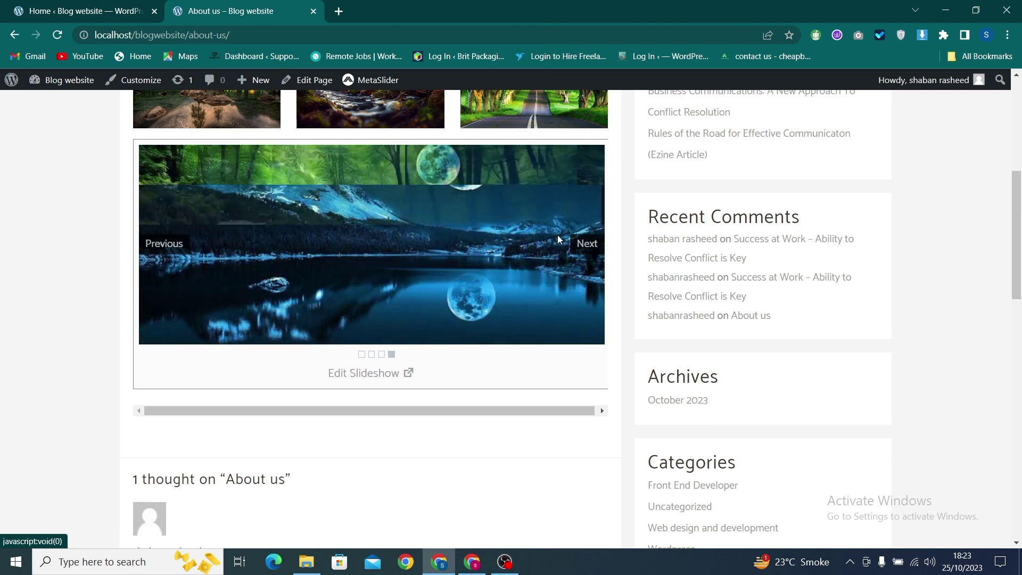
left_click(588, 245)
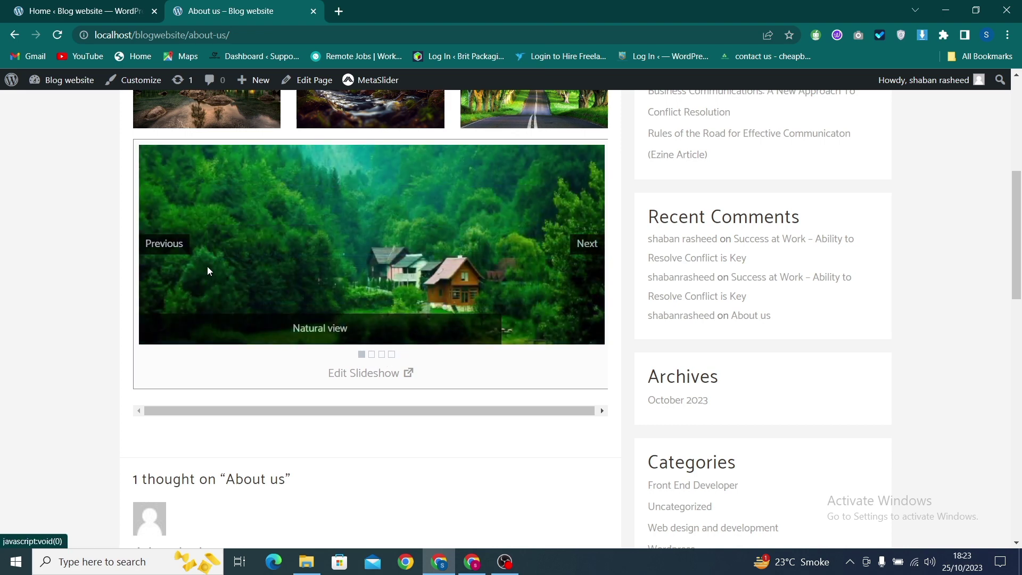
left_click(170, 251)
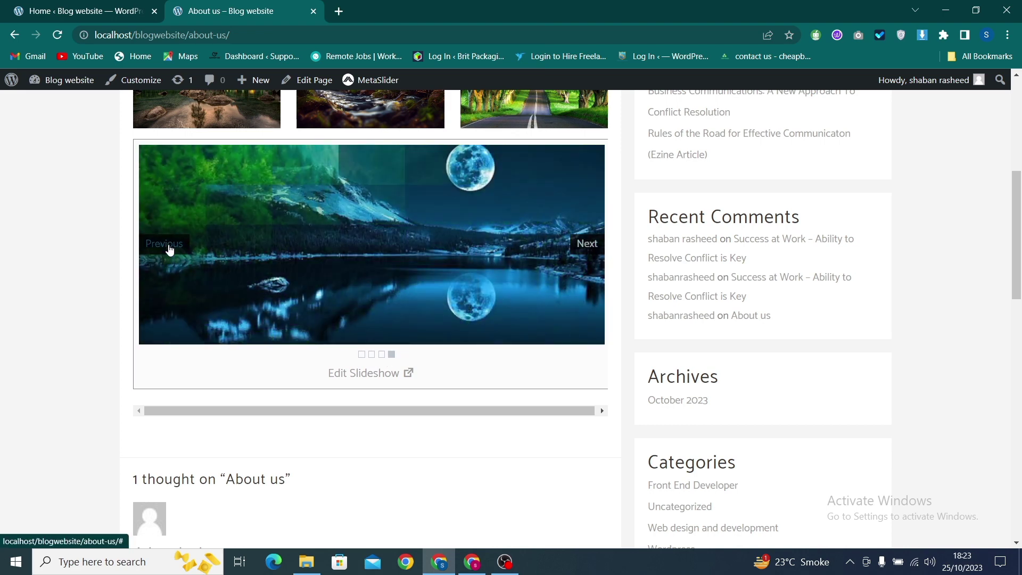
Return to the slideshow editor, switch the slideshow type to FlexSlider, and review its main, theme and advanced settings
left_click(76, 11)
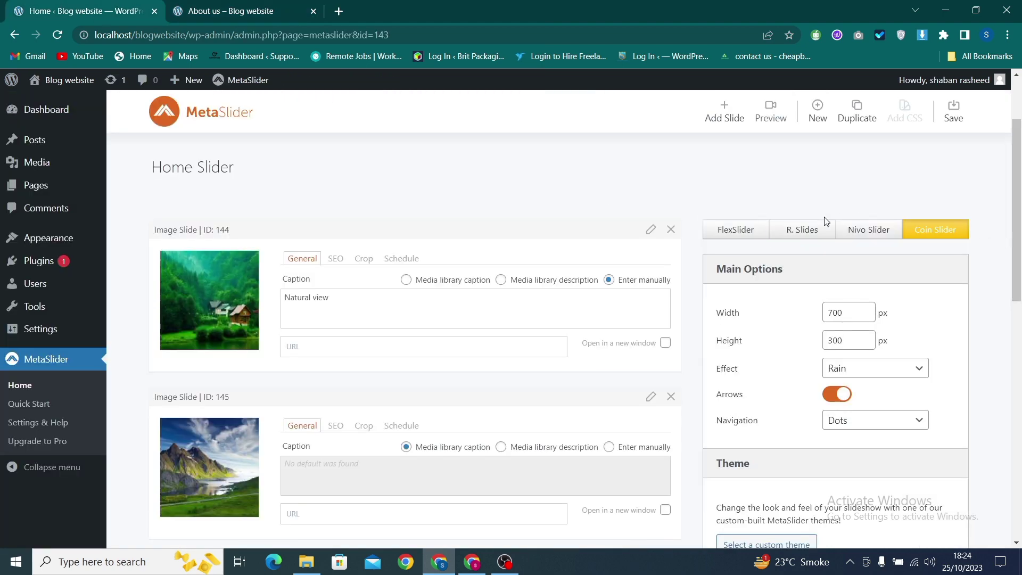
left_click(737, 232)
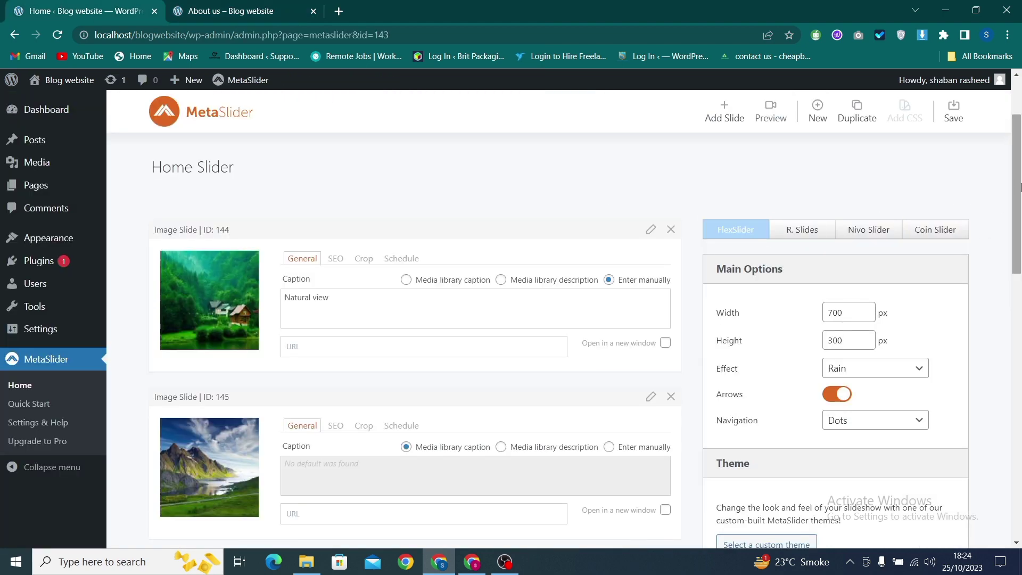
scroll(1019, 231, "down", 4)
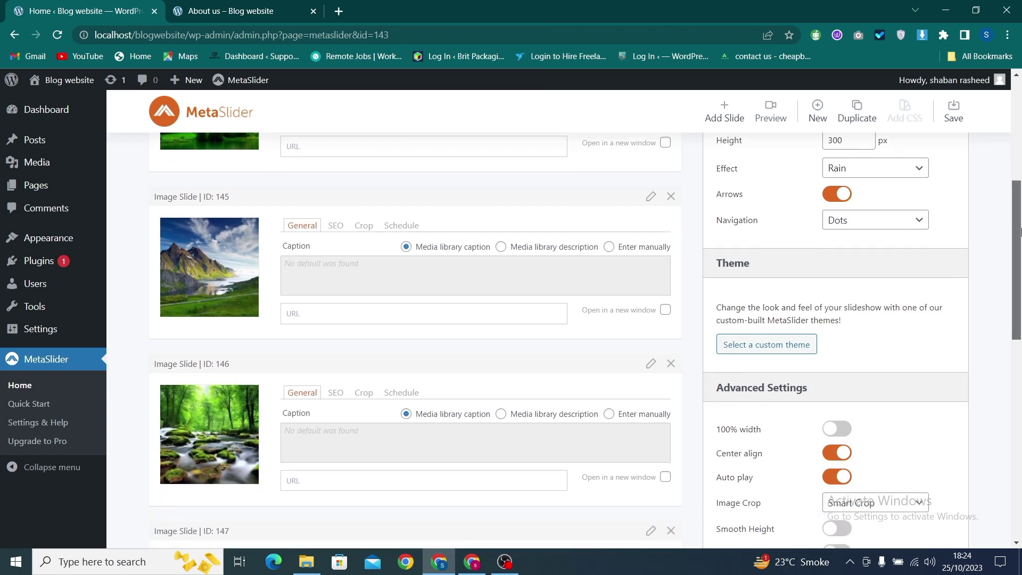
scroll(1020, 231, "up", 3)
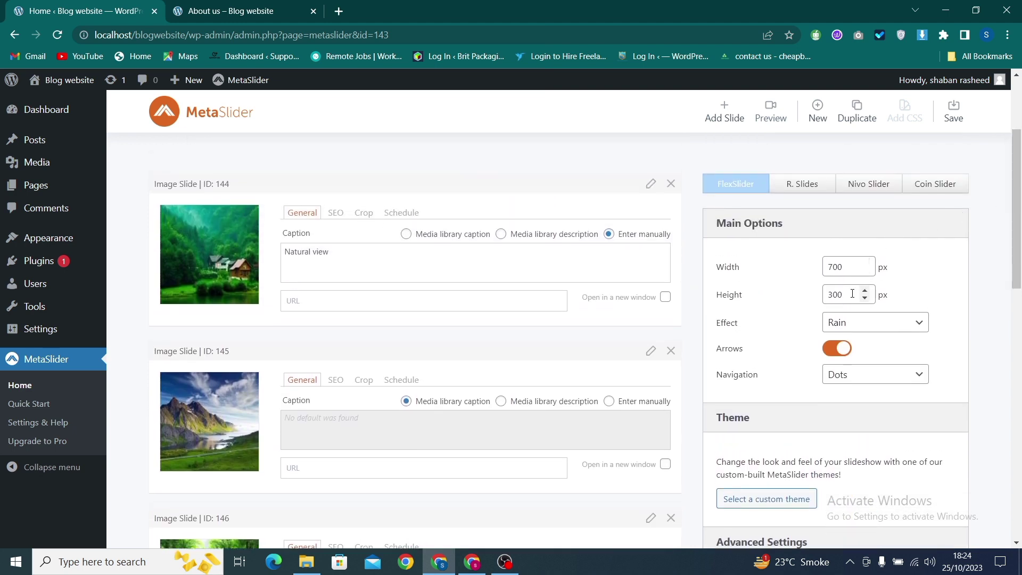
scroll(1015, 283, "down", 2)
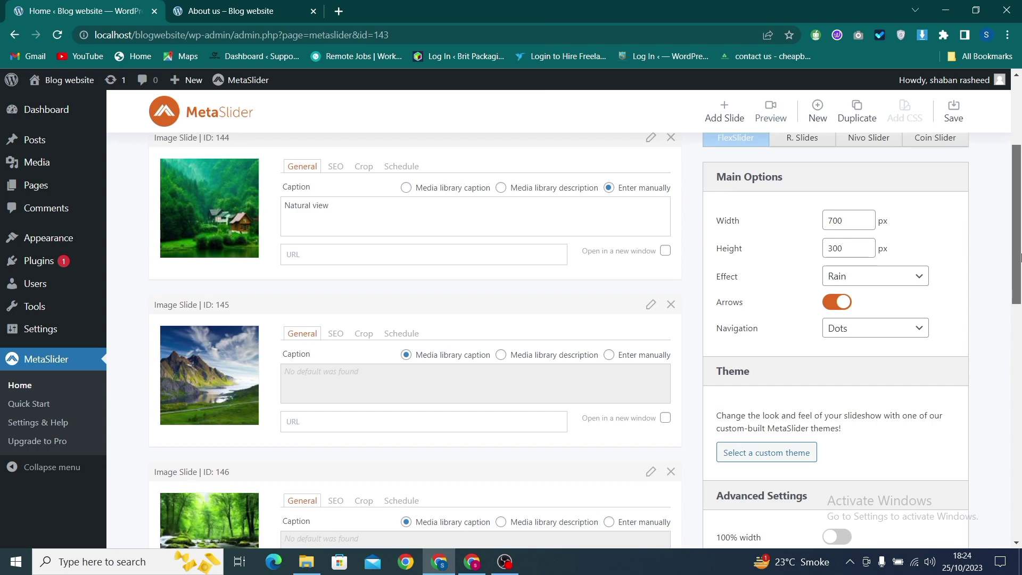
left_click_drag(1015, 283, 1019, 173)
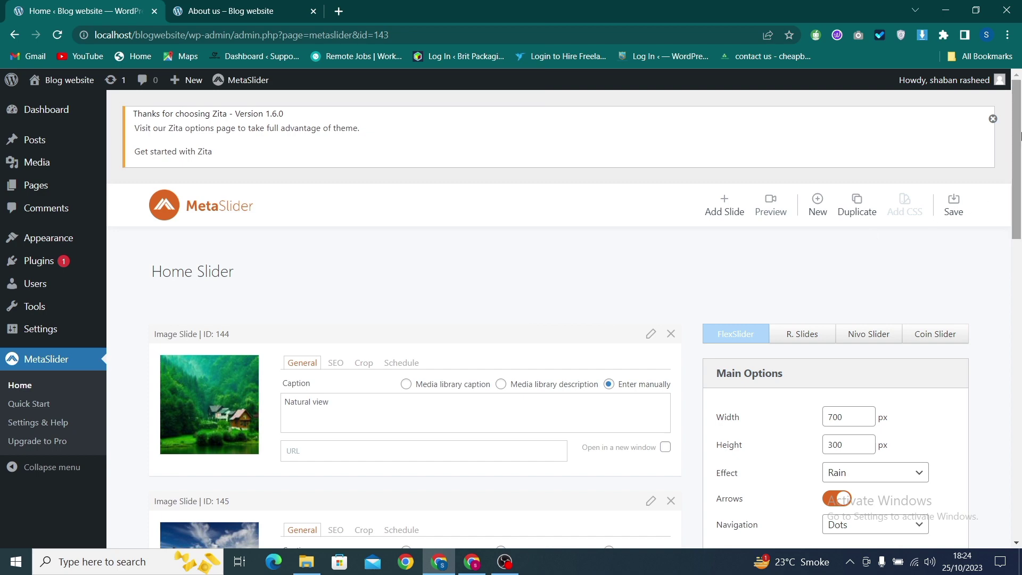
left_click_drag(1017, 181, 1020, 229)
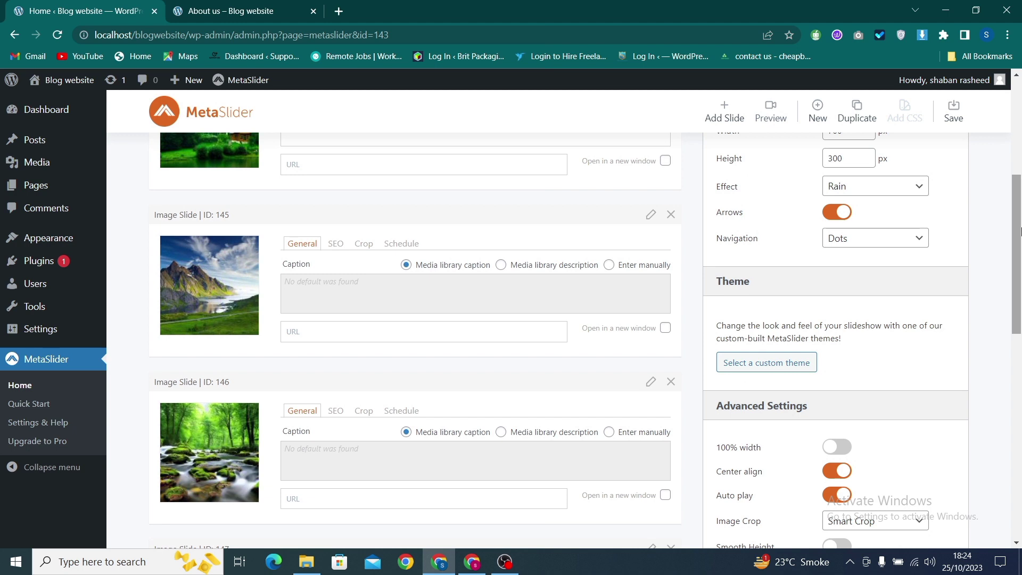